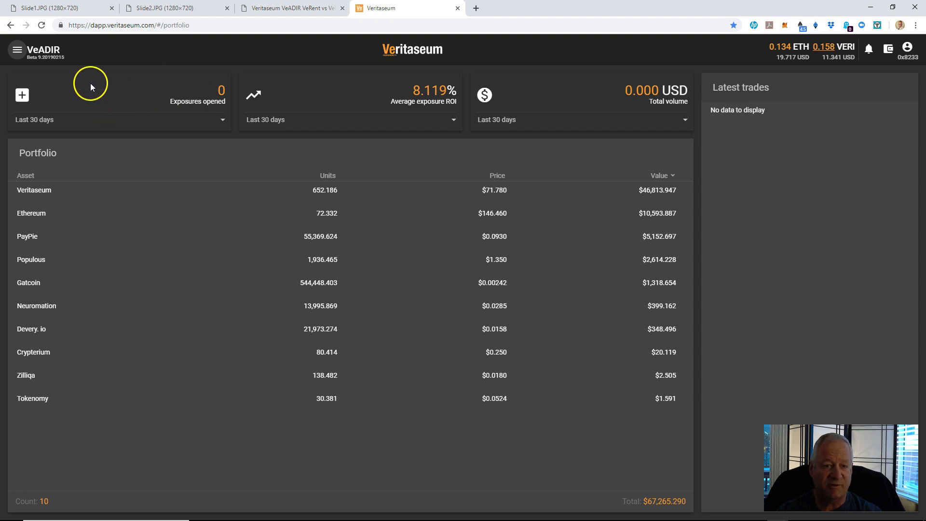
# Open the VeExposure Beta page and try the opened exposures' column sorting, ending with % Return in descending order.
pyautogui.click(17, 51)
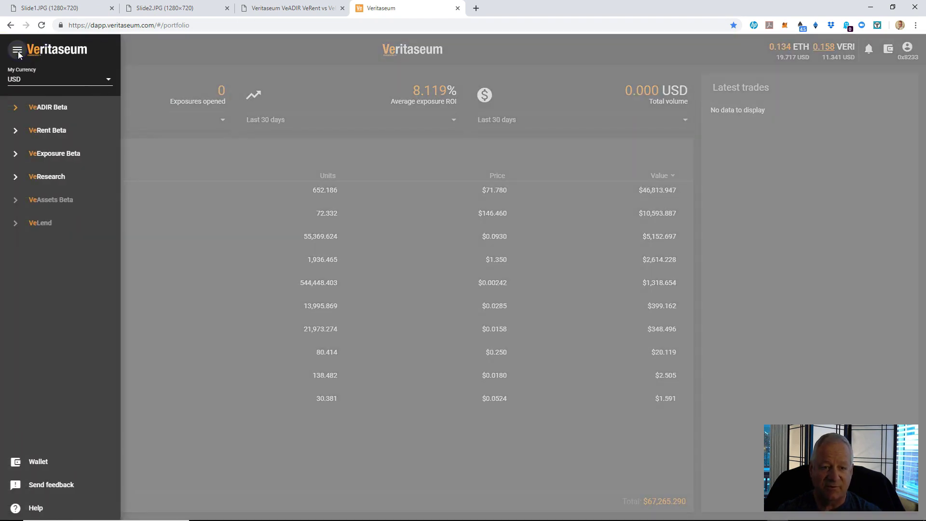
pyautogui.click(49, 152)
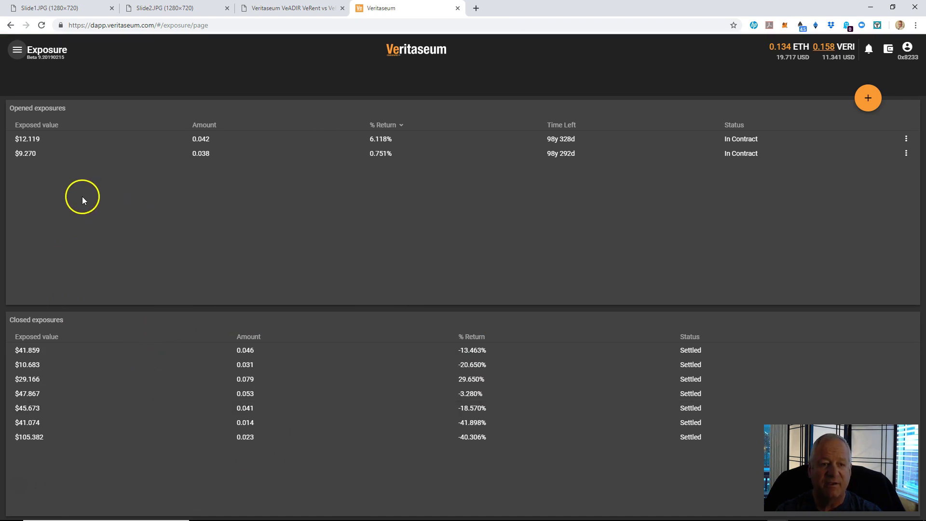
pyautogui.click(41, 127)
pyautogui.click(43, 127)
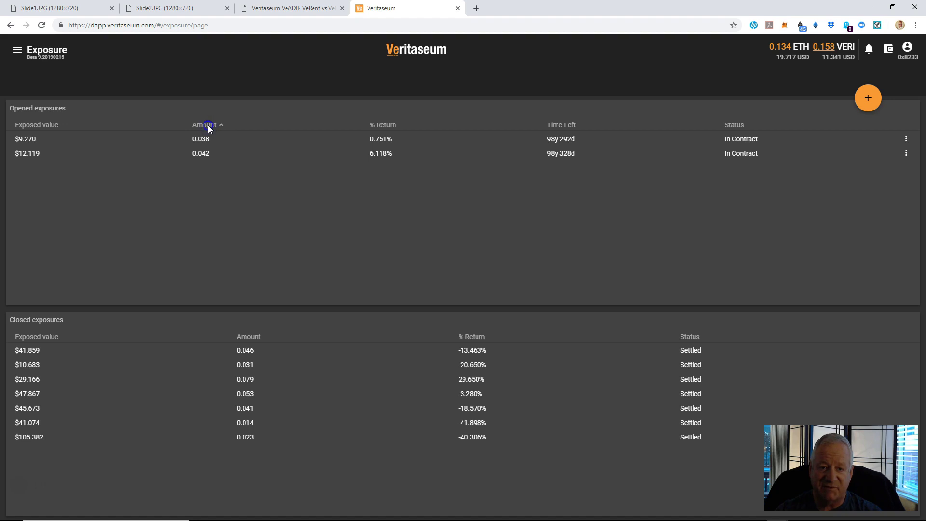
pyautogui.click(386, 126)
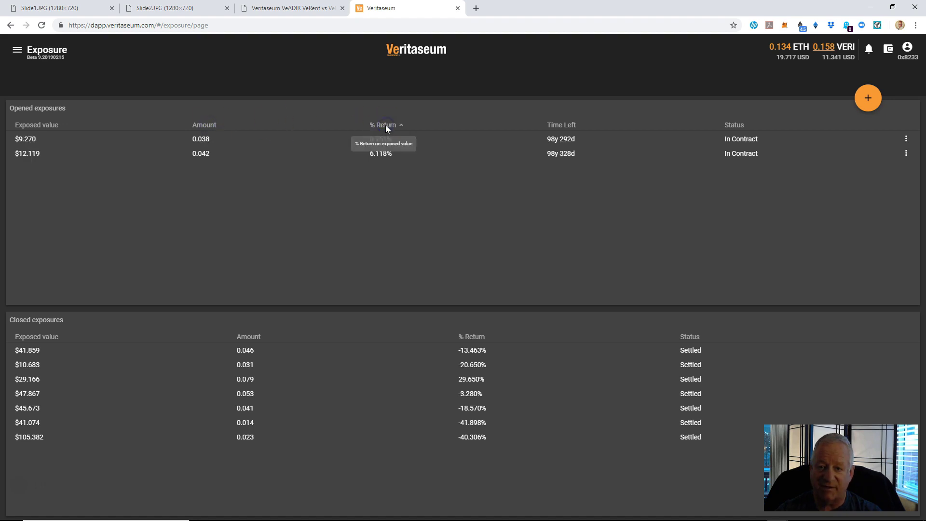
pyautogui.click(386, 126)
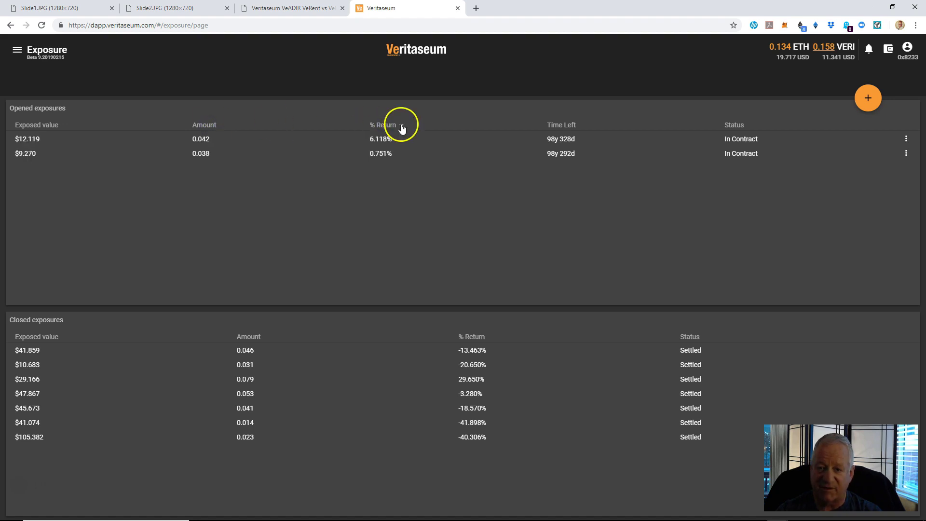
pyautogui.click(379, 126)
pyautogui.click(378, 125)
pyautogui.click(39, 139)
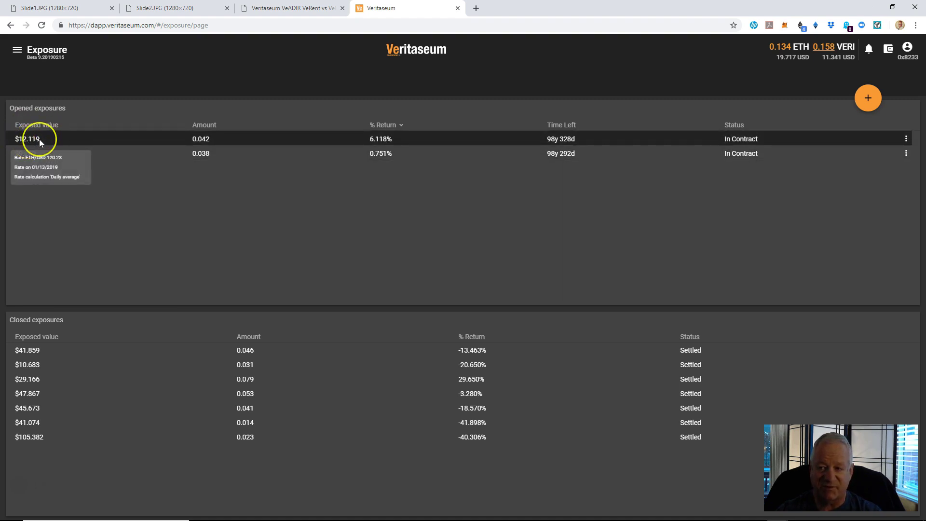
# Check the available display currencies and keep USD.
pyautogui.click(17, 51)
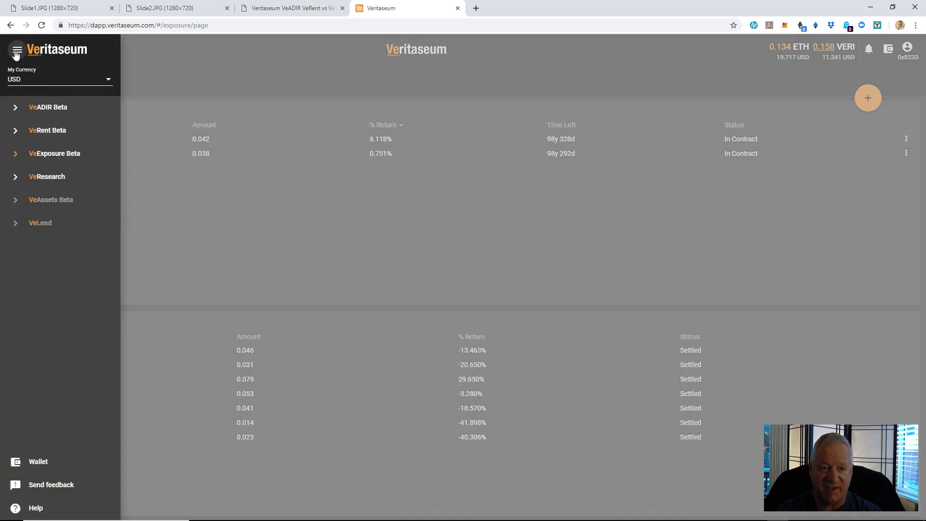
pyautogui.click(24, 80)
pyautogui.click(23, 80)
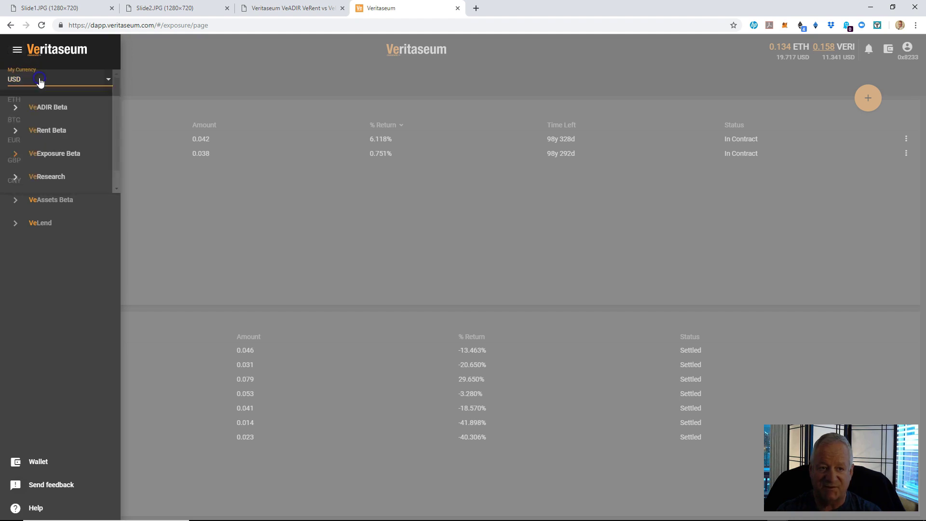
pyautogui.click(17, 50)
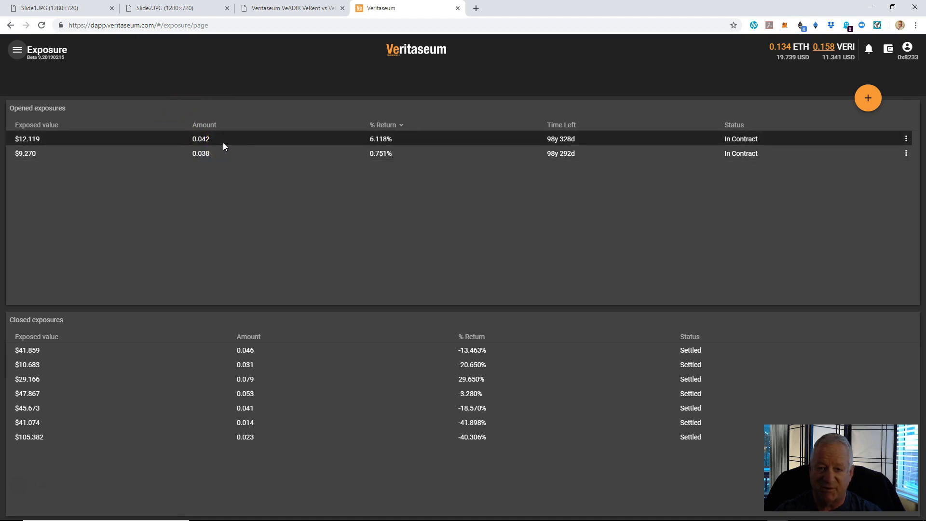
# Open the $9.270 opened exposure and examine its details, performance chart, asset allocation and timeline.
pyautogui.click(453, 111)
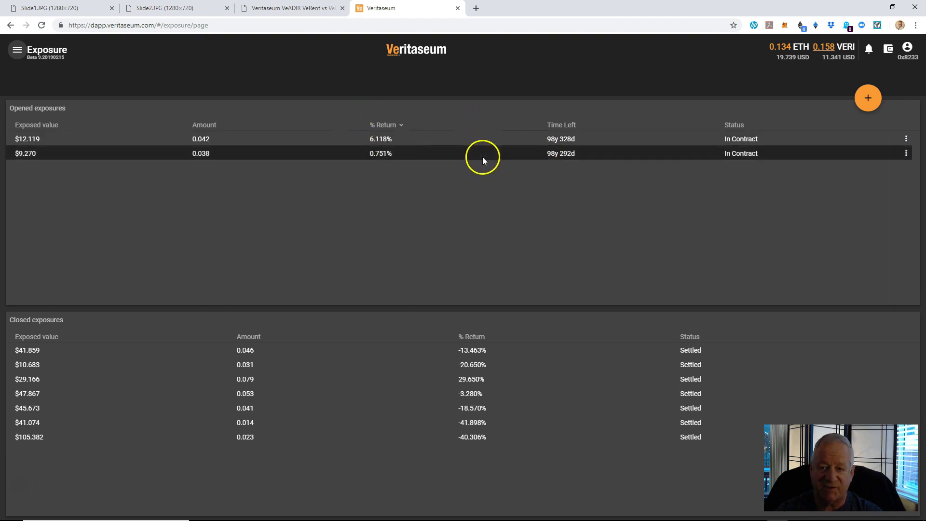
pyautogui.click(457, 153)
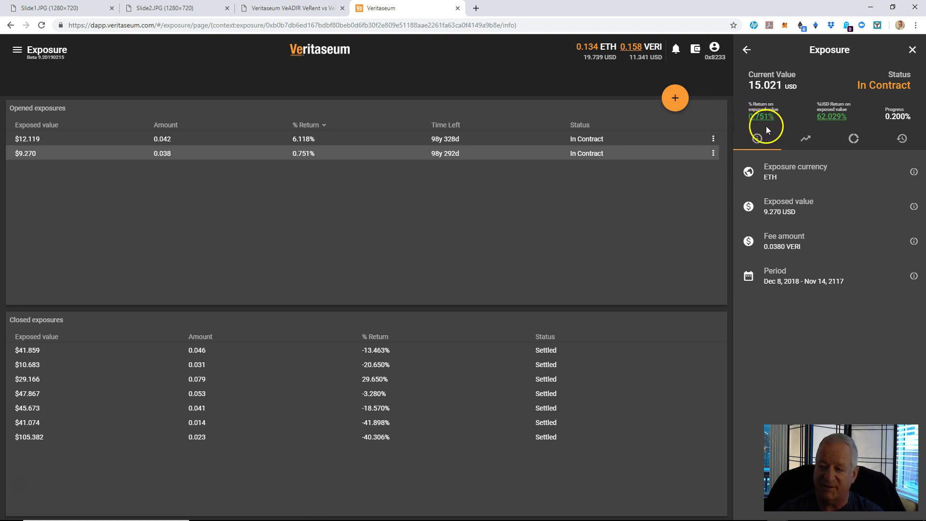
pyautogui.click(810, 143)
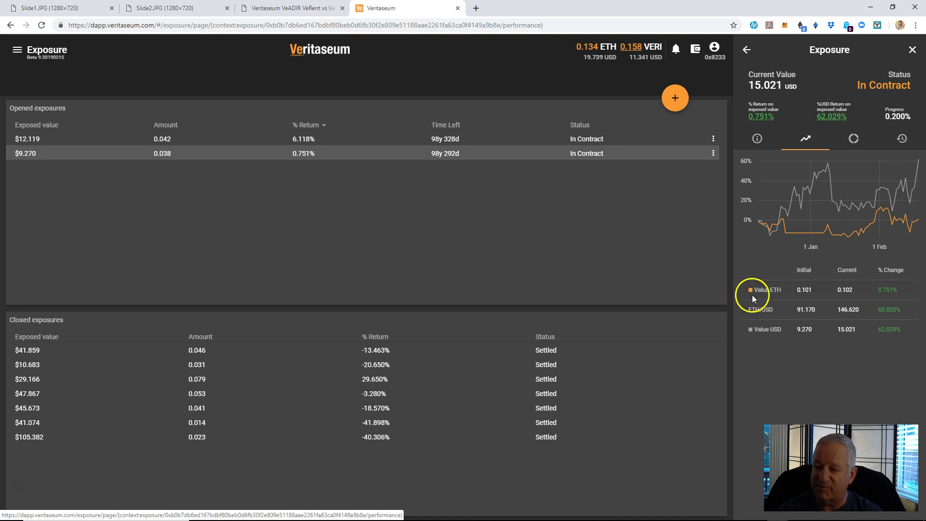
pyautogui.moveTo(767, 293)
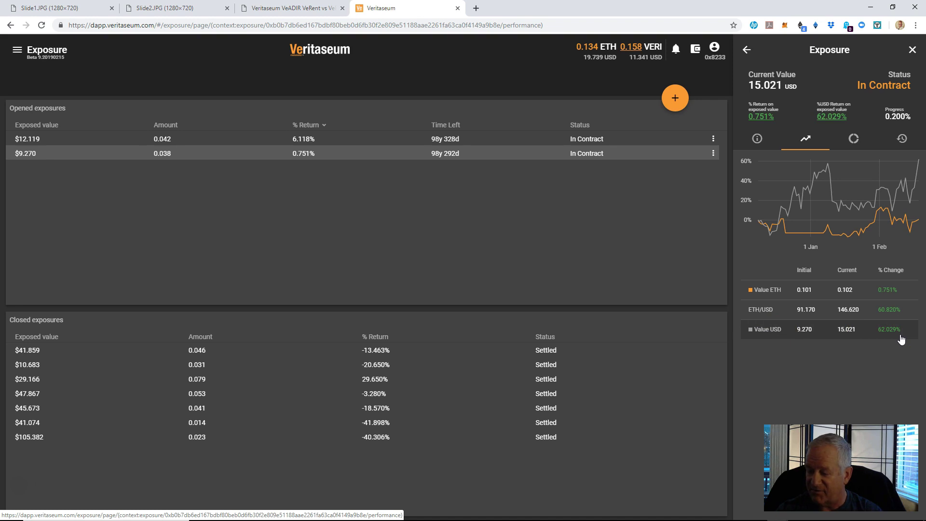
pyautogui.click(819, 339)
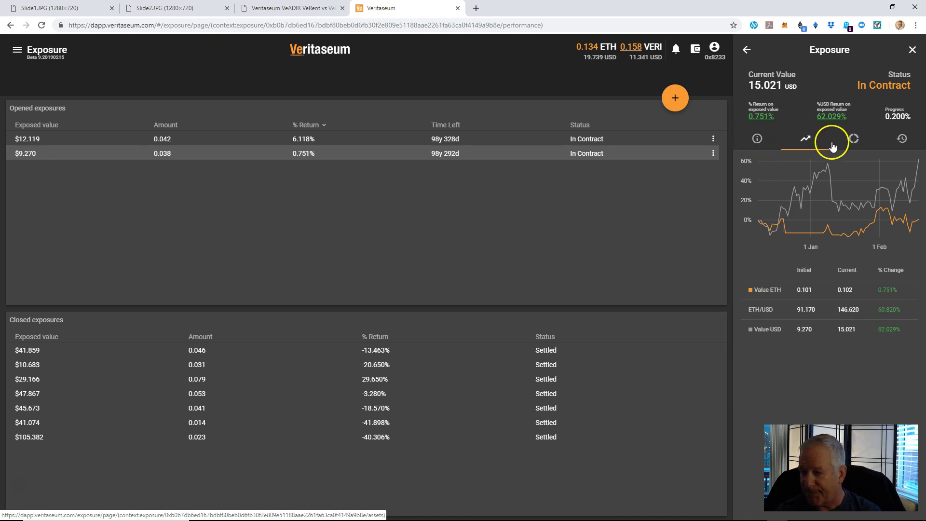
pyautogui.click(855, 142)
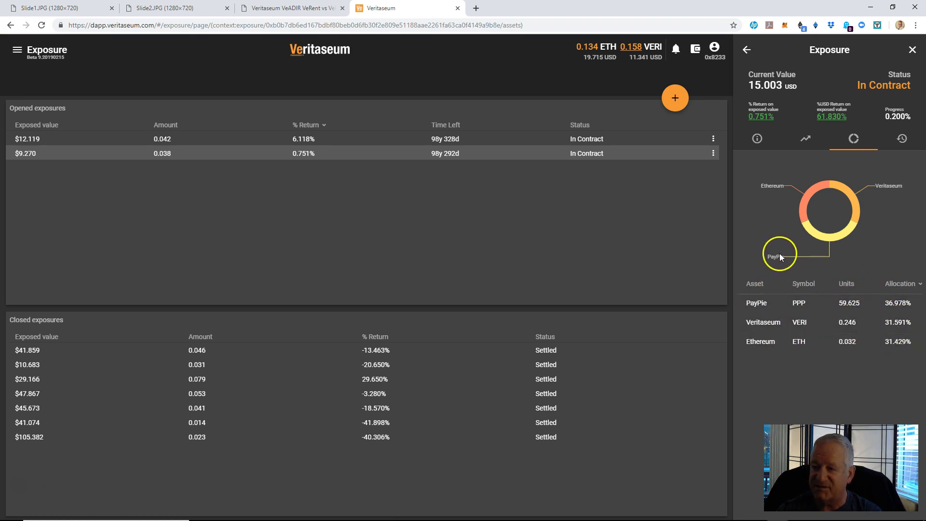
pyautogui.click(901, 140)
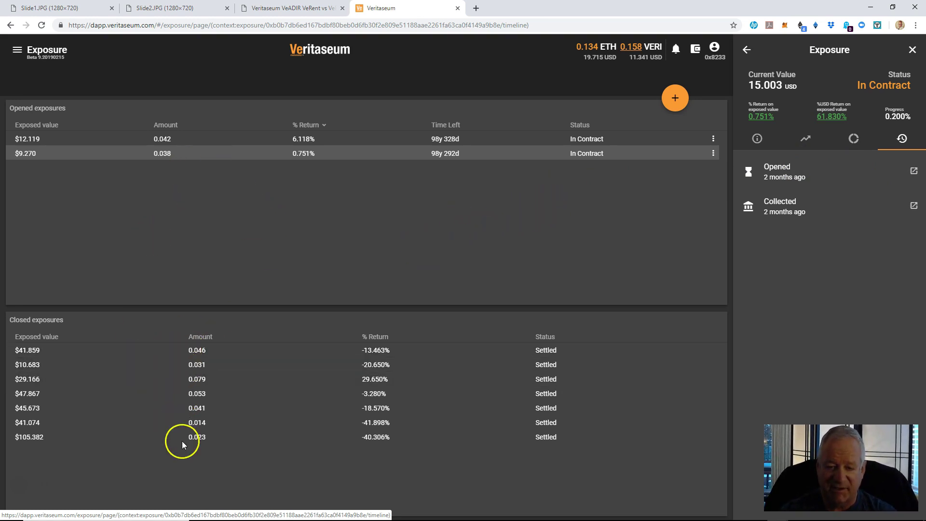
# Open the closed exposure with the $29.166 exposed value and examine its timeline and general information, including its period.
pyautogui.click(236, 379)
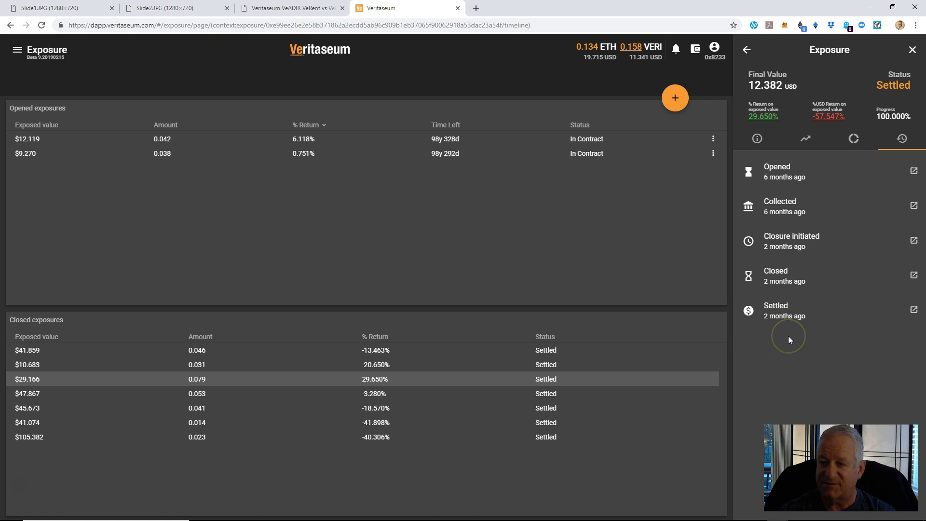
pyautogui.click(757, 139)
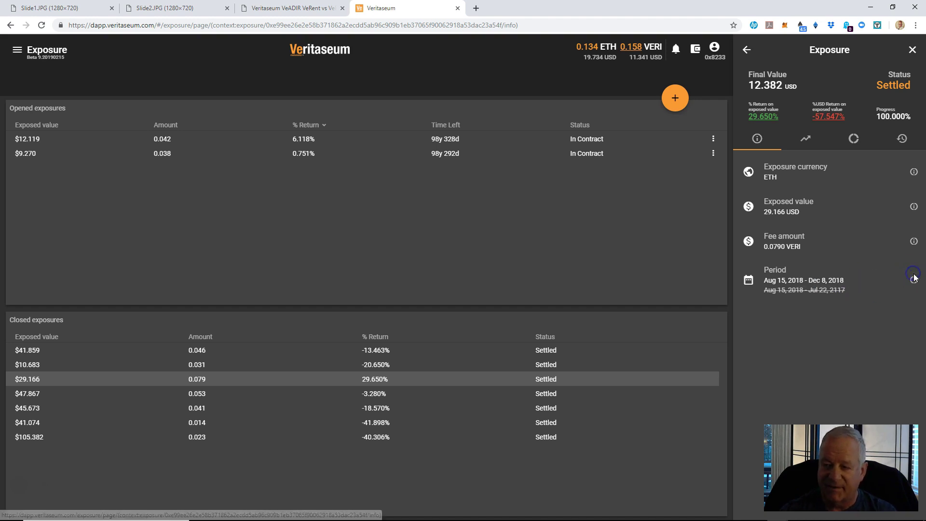
pyautogui.moveTo(915, 284)
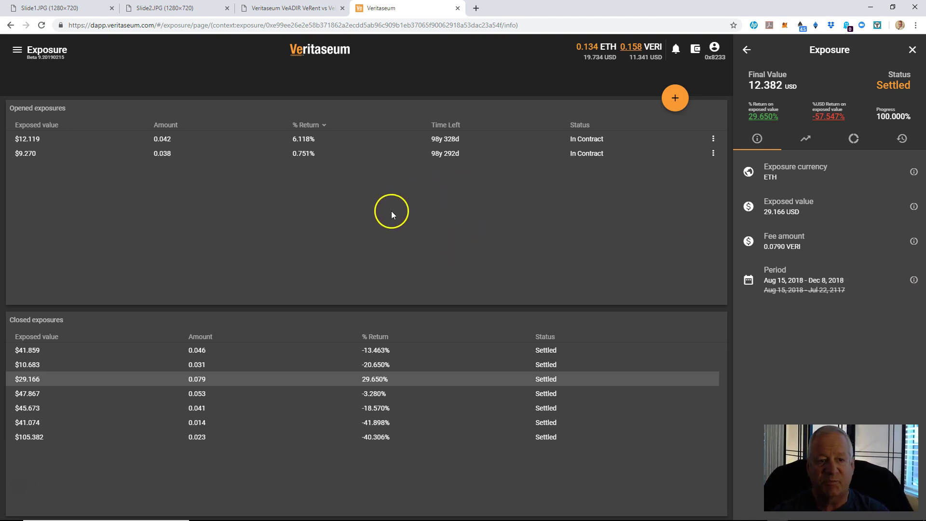
# Start a new exposure and set its amount to 0.039 VERI.
pyautogui.click(670, 102)
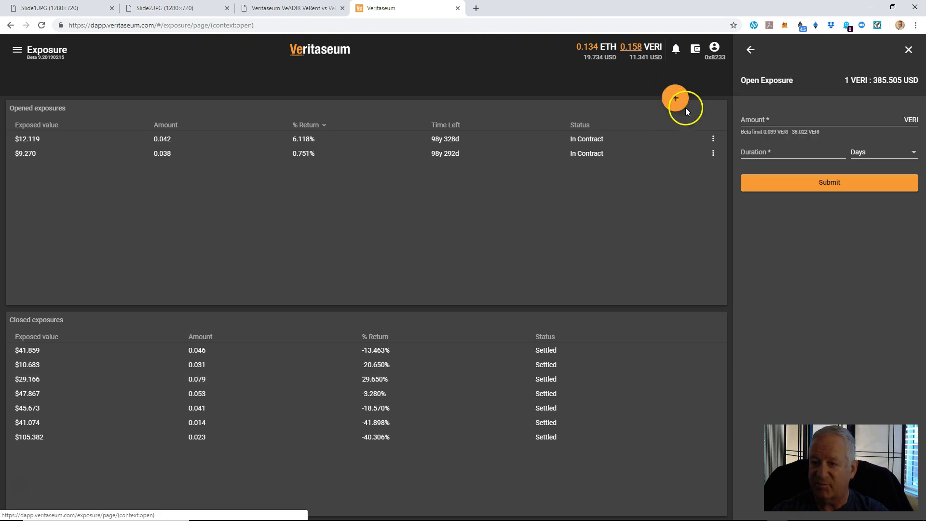
pyautogui.click(768, 119)
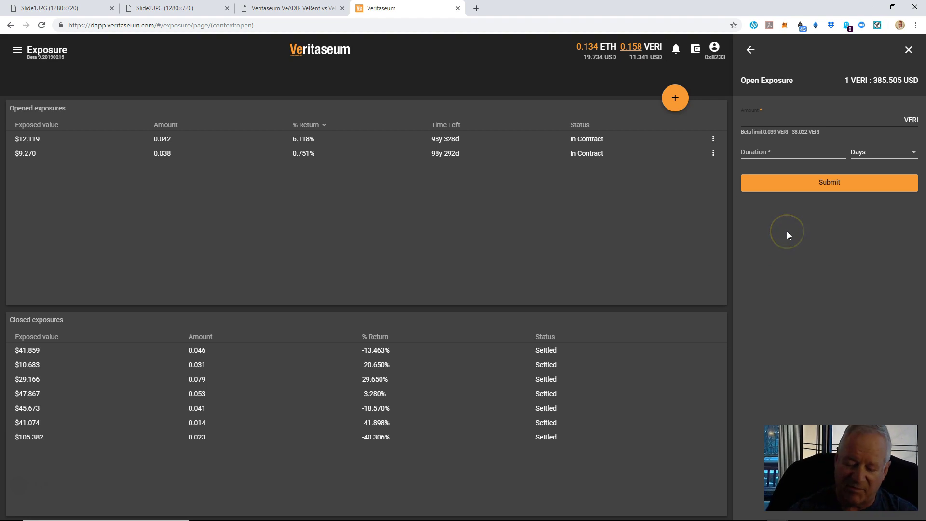
pyautogui.write('0.039')
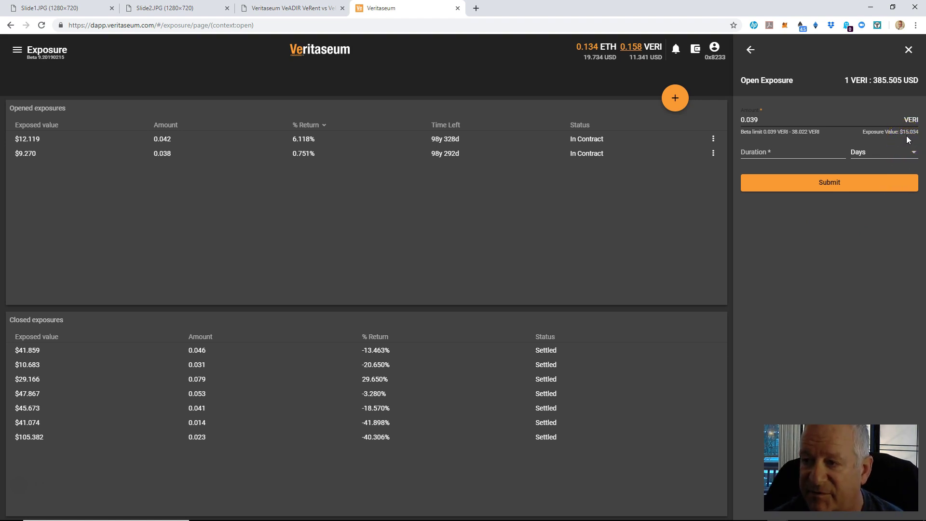
# Switch the display currency to ETH and check the new exposure's value in that currency.
pyautogui.click(18, 50)
pyautogui.click(23, 78)
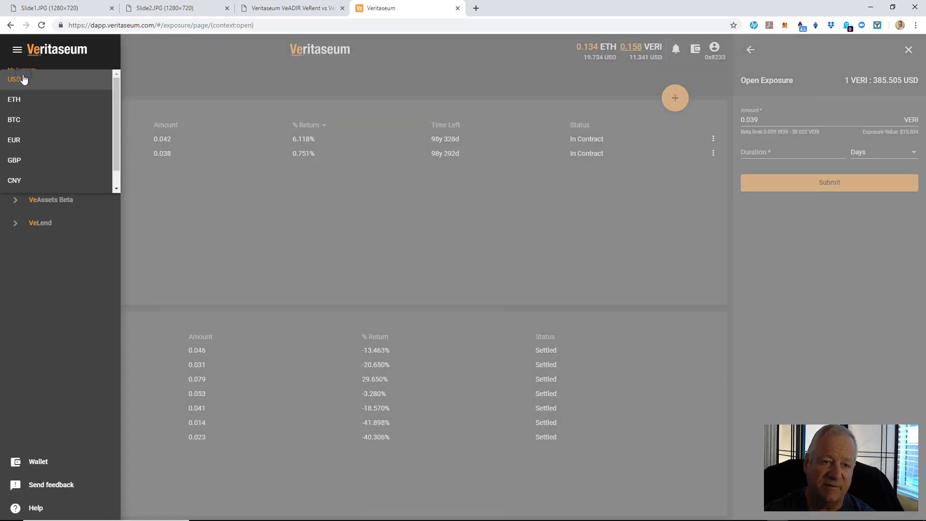
pyautogui.click(26, 100)
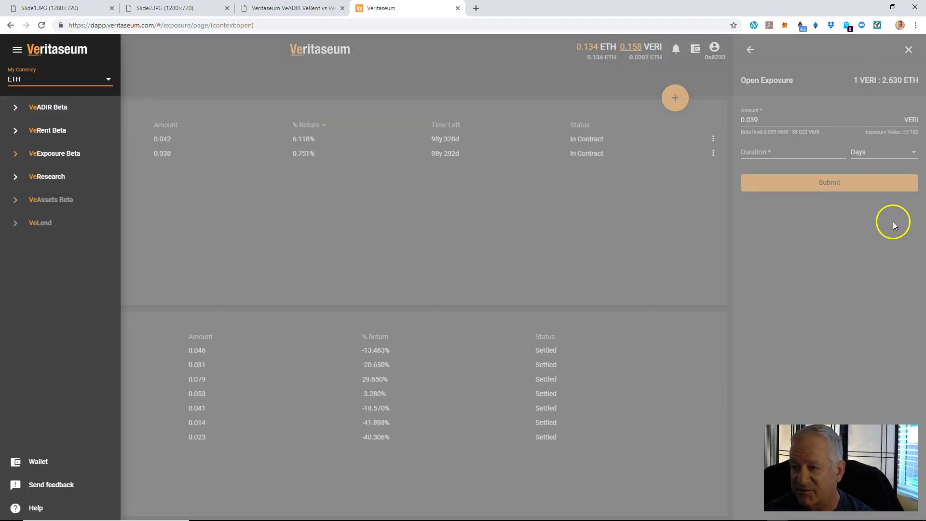
pyautogui.click(876, 231)
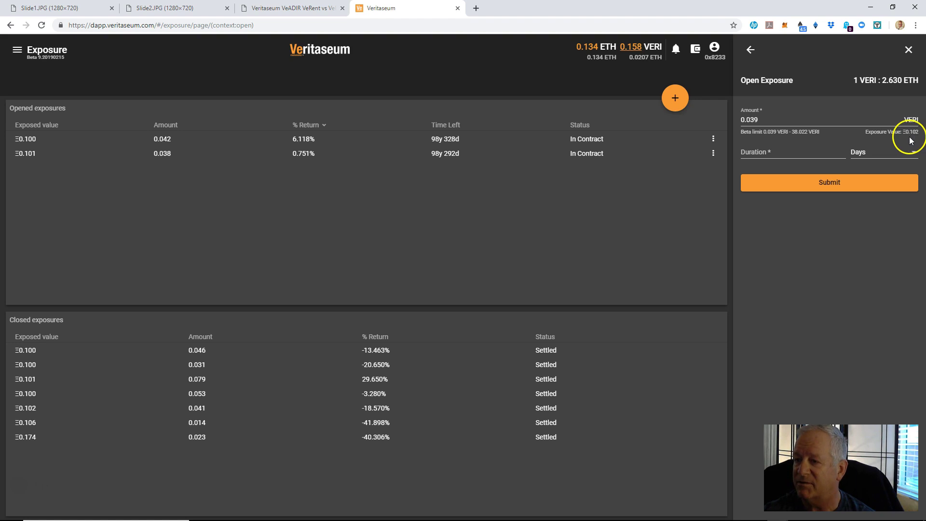
pyautogui.click(909, 145)
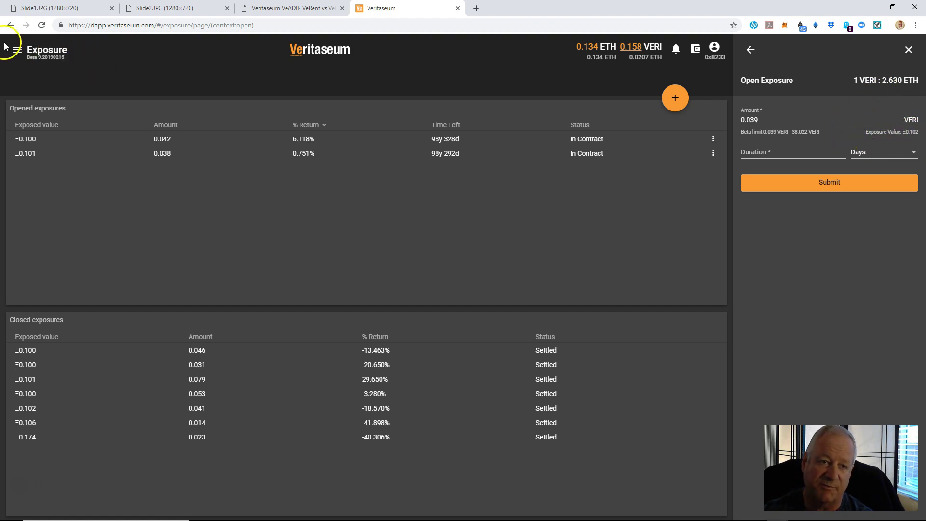
# Switch the display currency back to USD and return to the new exposure form.
pyautogui.click(18, 51)
pyautogui.click(22, 76)
pyautogui.click(25, 66)
pyautogui.click(790, 222)
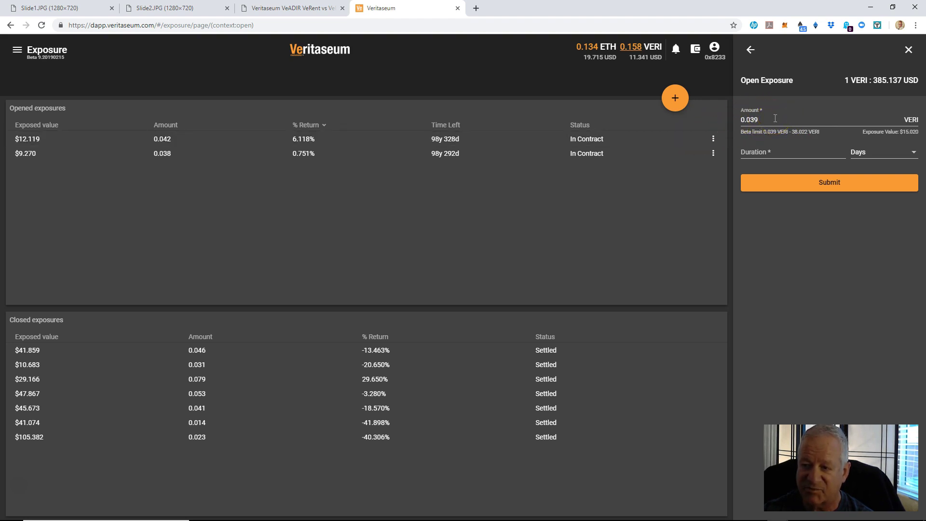
# Set the new exposure's duration to 3 with Years (365 days) as the unit.
pyautogui.click(763, 150)
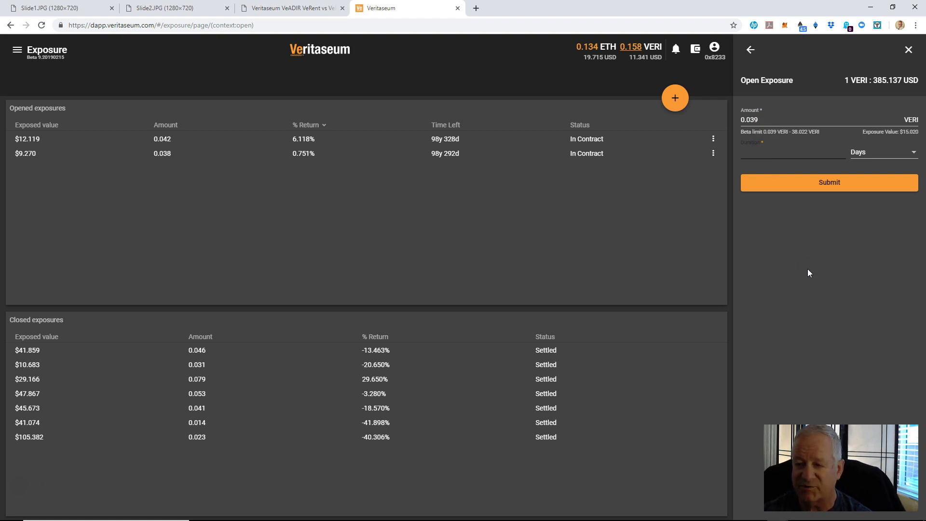
pyautogui.click(883, 154)
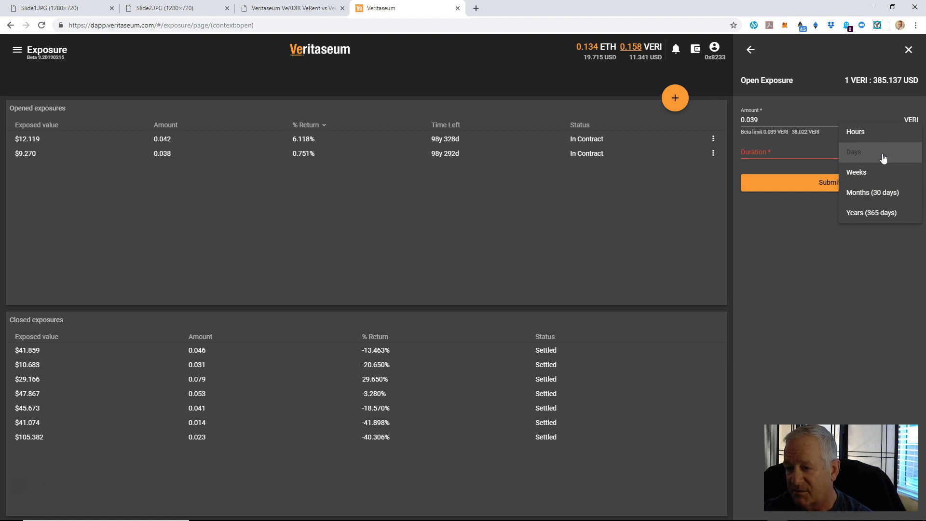
pyautogui.click(876, 192)
pyautogui.click(893, 152)
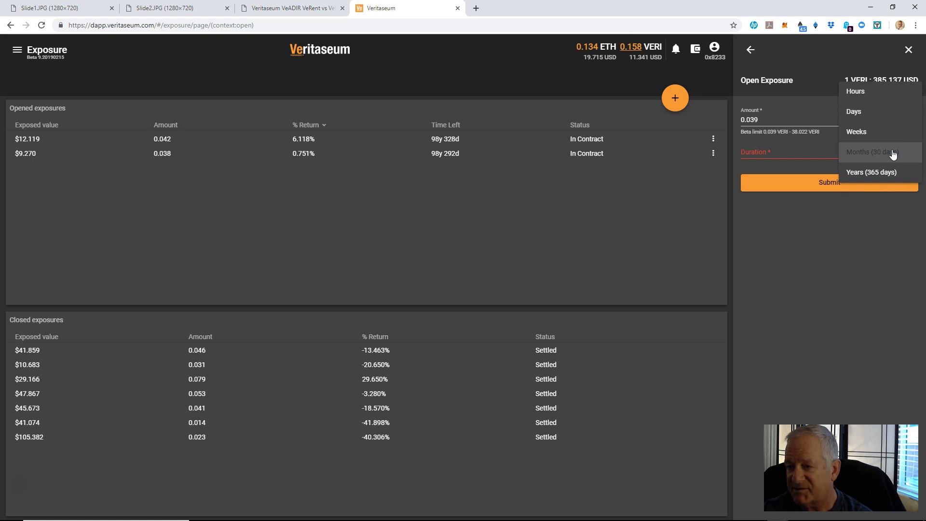
pyautogui.click(888, 174)
pyautogui.click(801, 151)
pyautogui.write('3')
# Review the amount and duration of the new exposure and submit it.
pyautogui.click(825, 119)
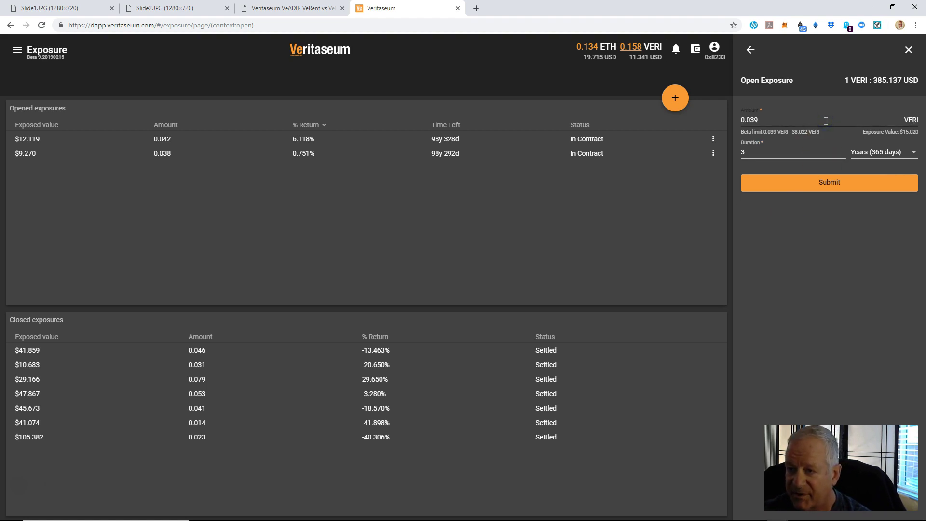
pyautogui.click(810, 120)
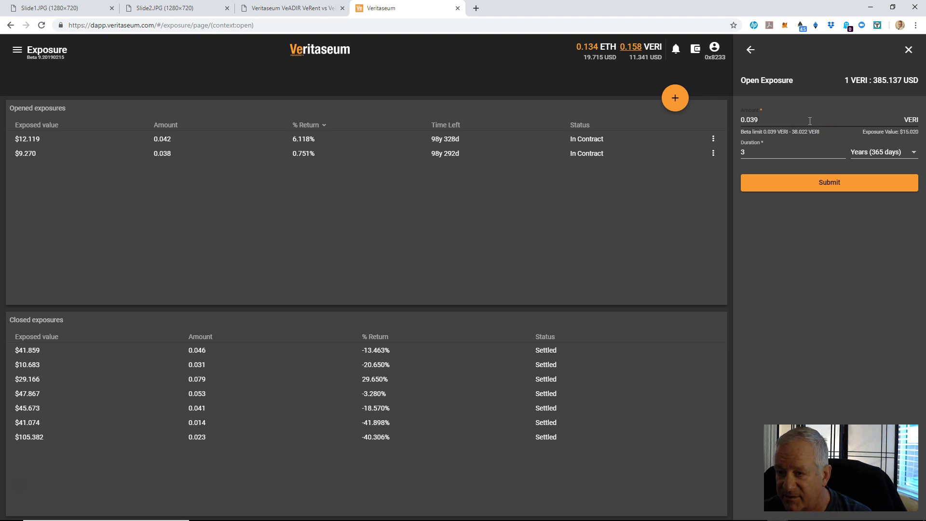
pyautogui.click(796, 153)
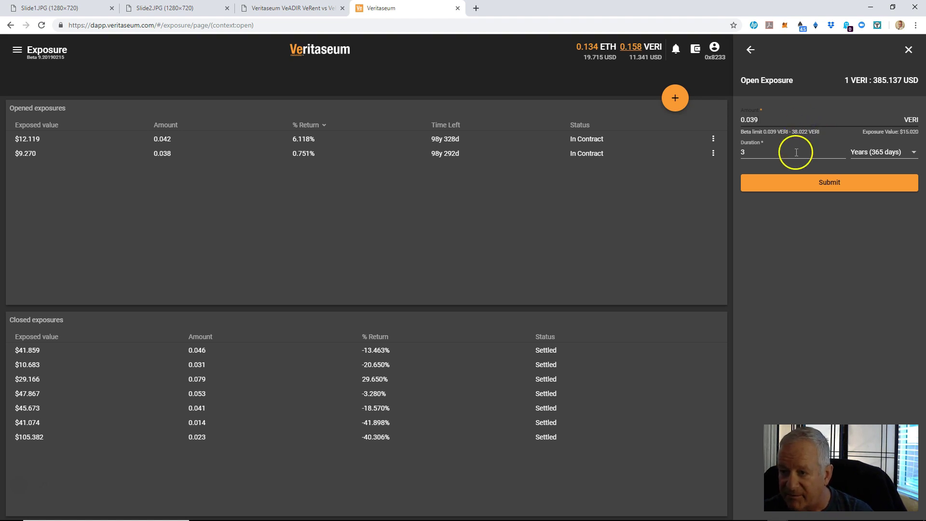
pyautogui.click(842, 147)
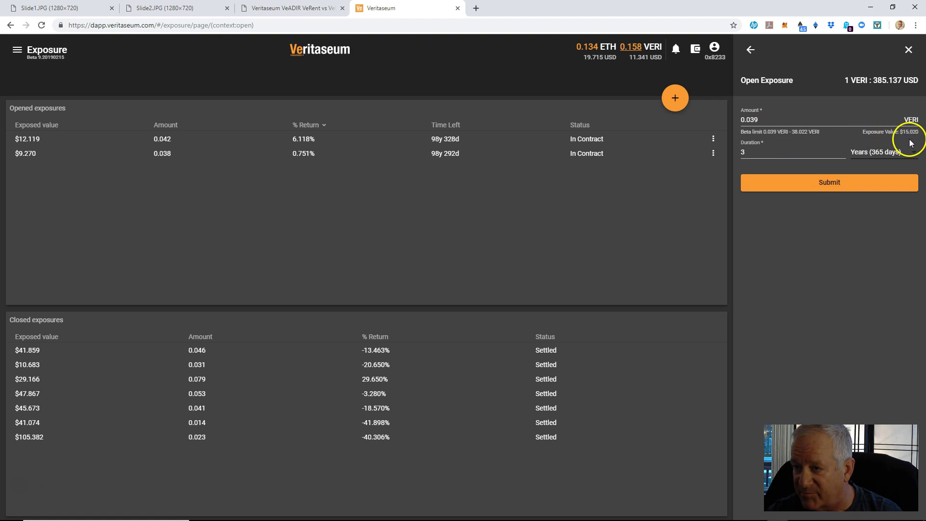
pyautogui.click(830, 185)
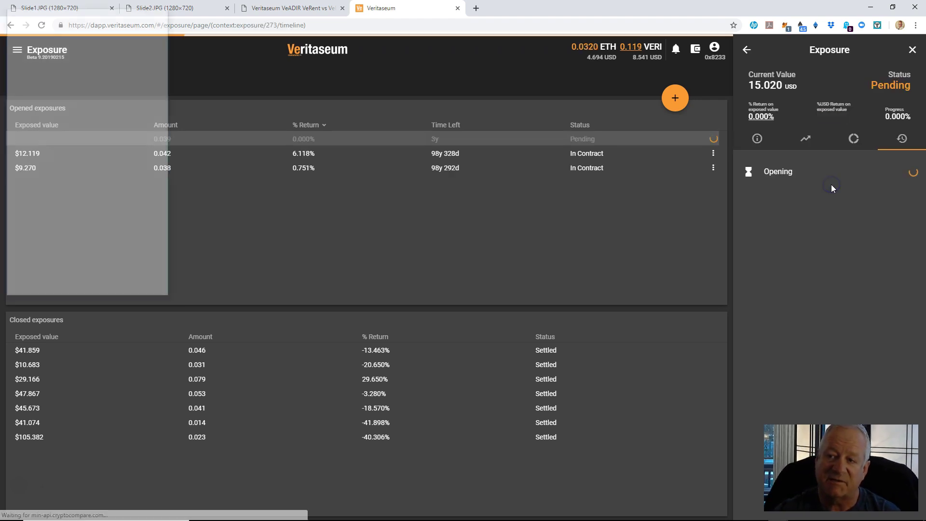
# Bring the MetaMask notification into full view and confirm the contract transaction that opens the new exposure.
pyautogui.click(73, 13)
pyautogui.moveTo(74, 12); pyautogui.dragTo(407, 189)
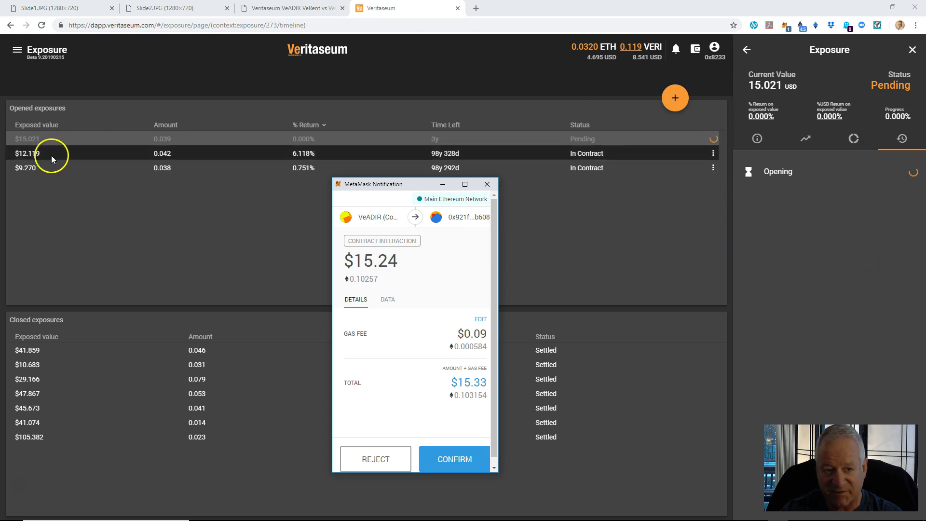
pyautogui.moveTo(24, 143)
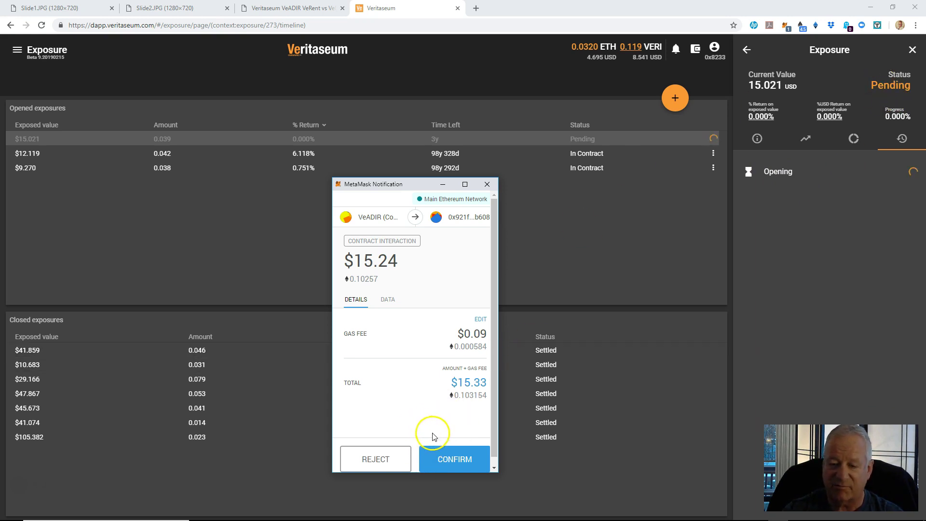
pyautogui.click(443, 460)
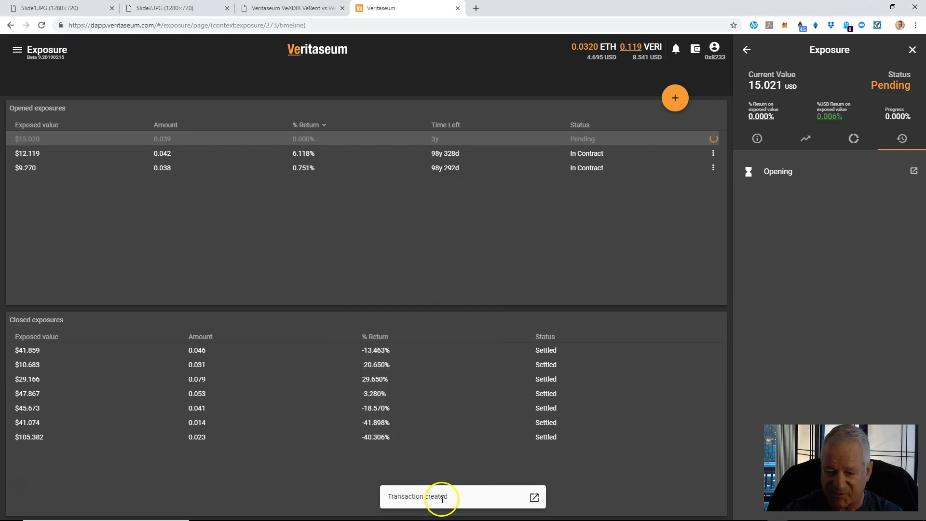
# Inspect the created transaction's details on Etherscan, then switch back to the Veritaseum exposures page.
pyautogui.click(535, 497)
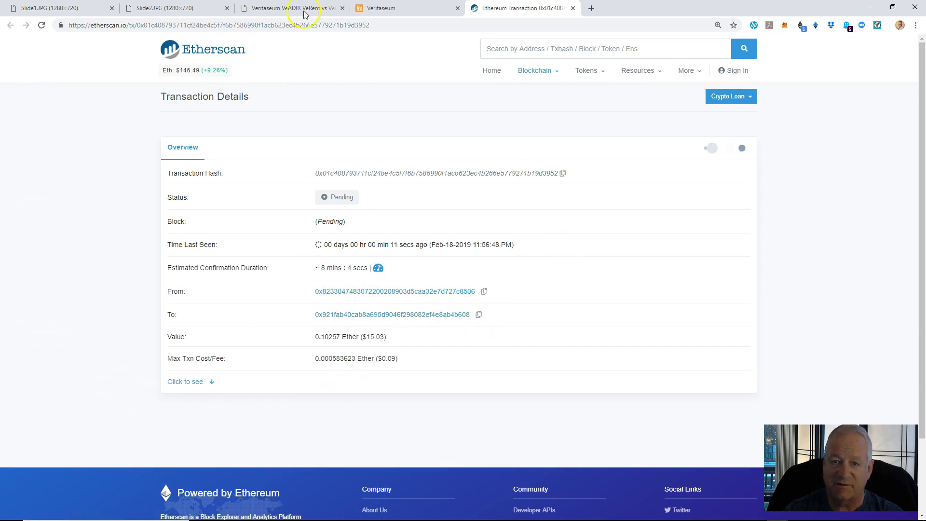
pyautogui.click(381, 8)
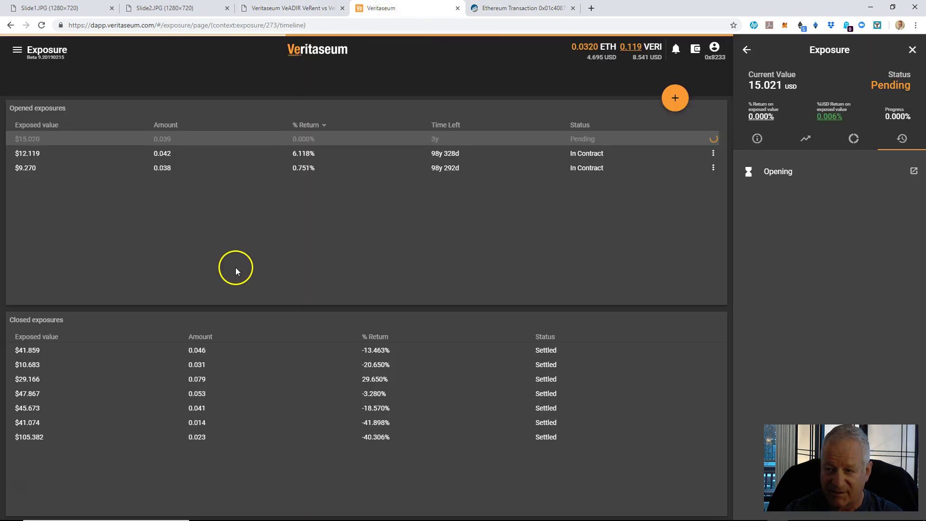
pyautogui.click(16, 484)
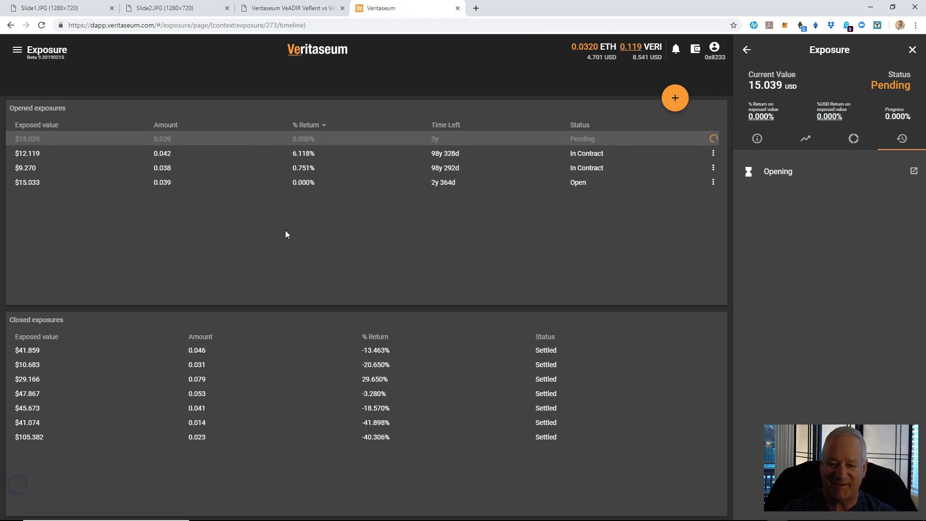
pyautogui.click(276, 234)
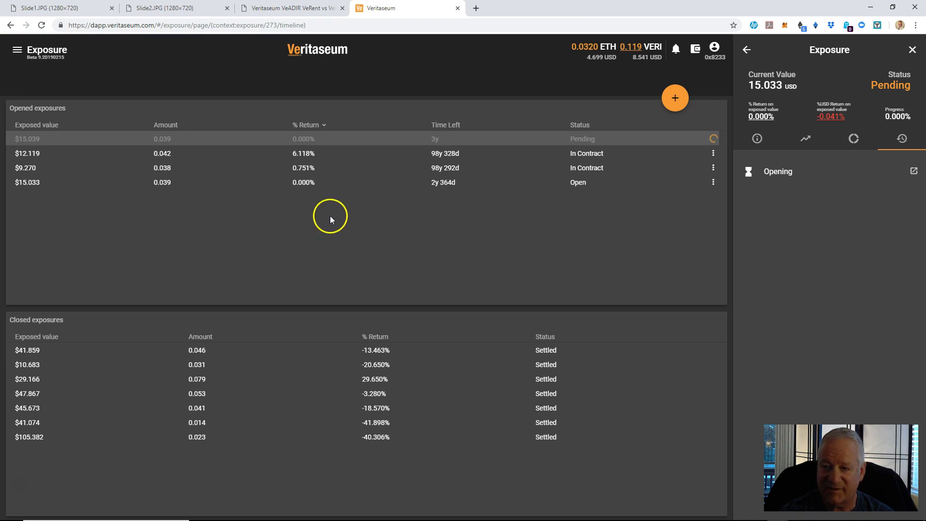
# Reload the exposures page and examine the newly opened 0.039 VERI exposure's timeline, info, performance and assets.
pyautogui.click(41, 25)
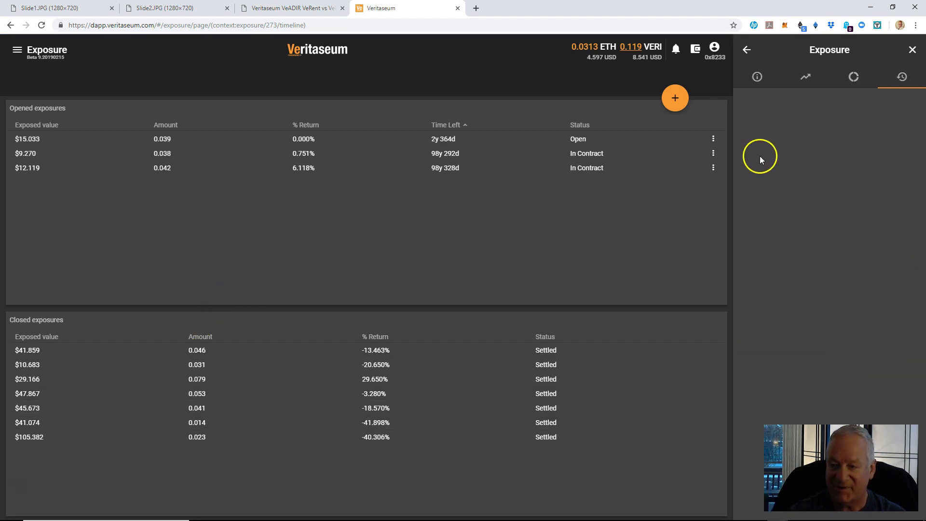
pyautogui.click(617, 140)
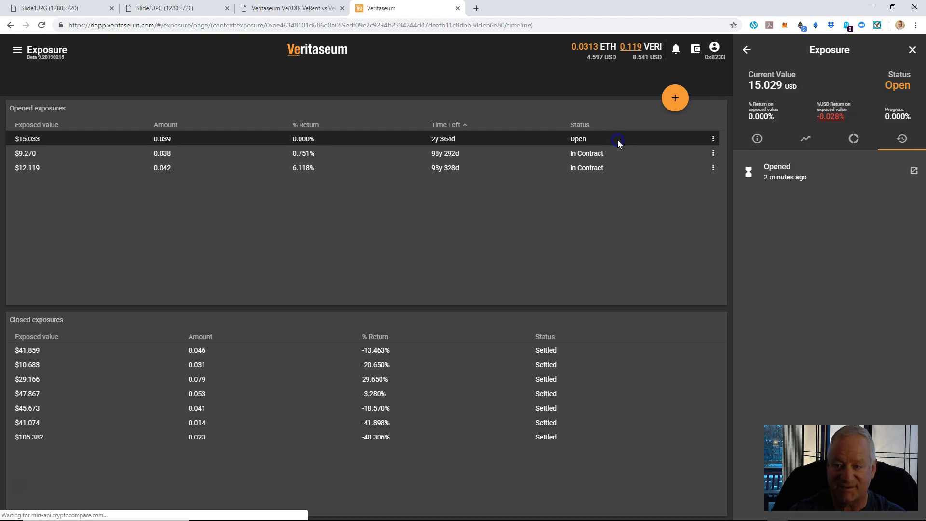
pyautogui.click(238, 136)
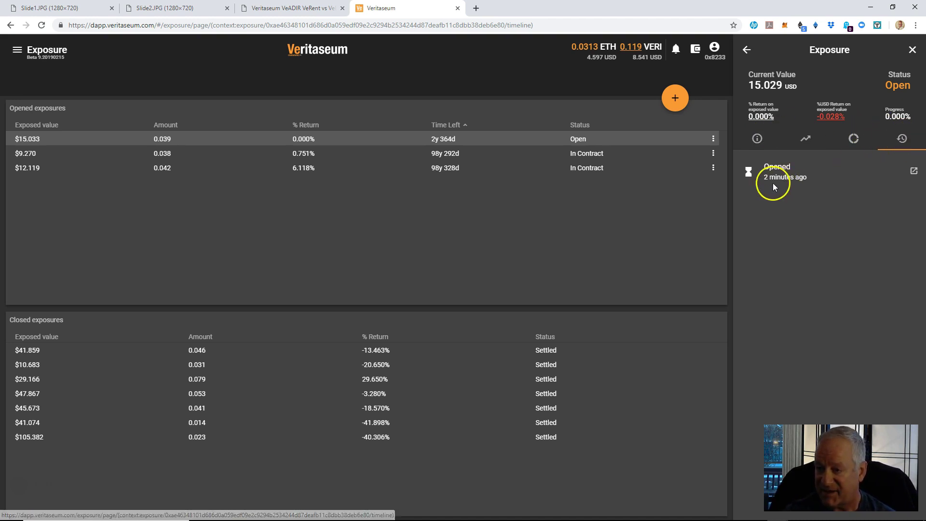
pyautogui.click(753, 137)
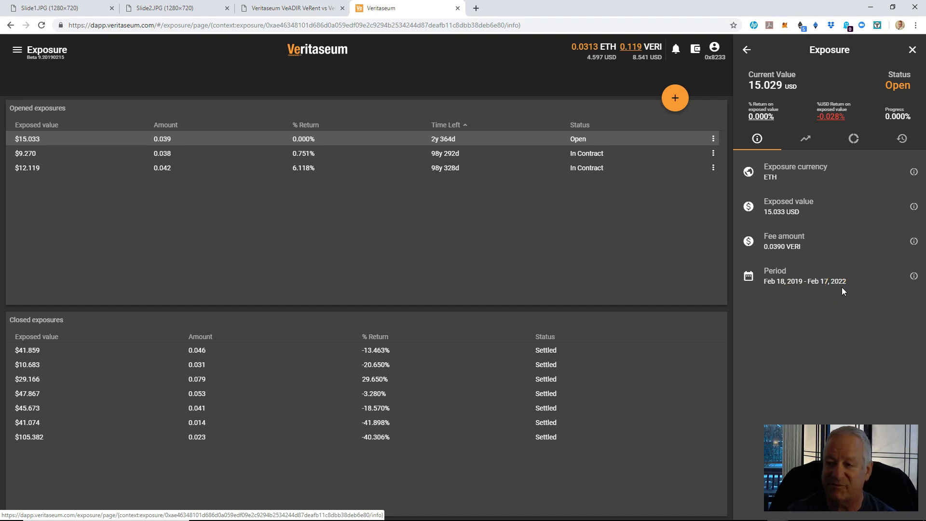
pyautogui.click(805, 145)
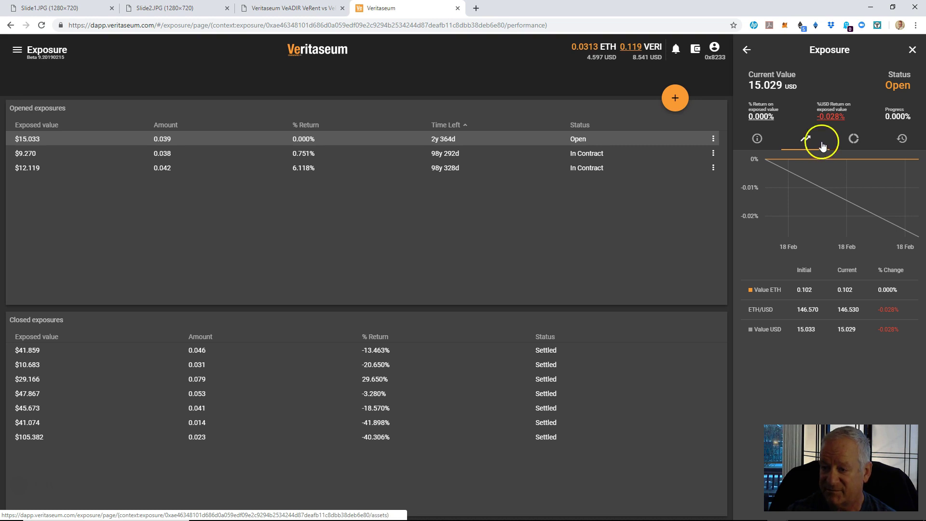
pyautogui.click(855, 140)
pyautogui.click(867, 139)
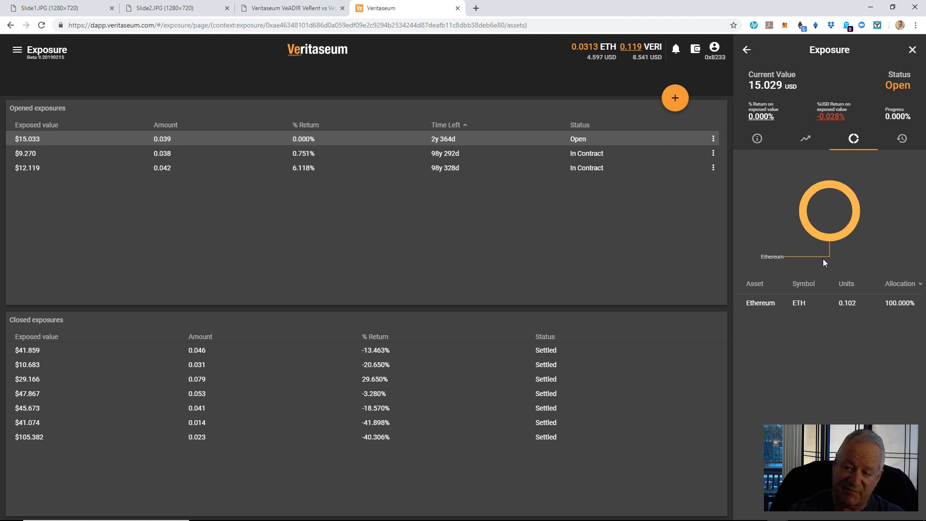
# Go to VeADIR and check its portfolio, latest trades and latest notifications.
pyautogui.click(18, 55)
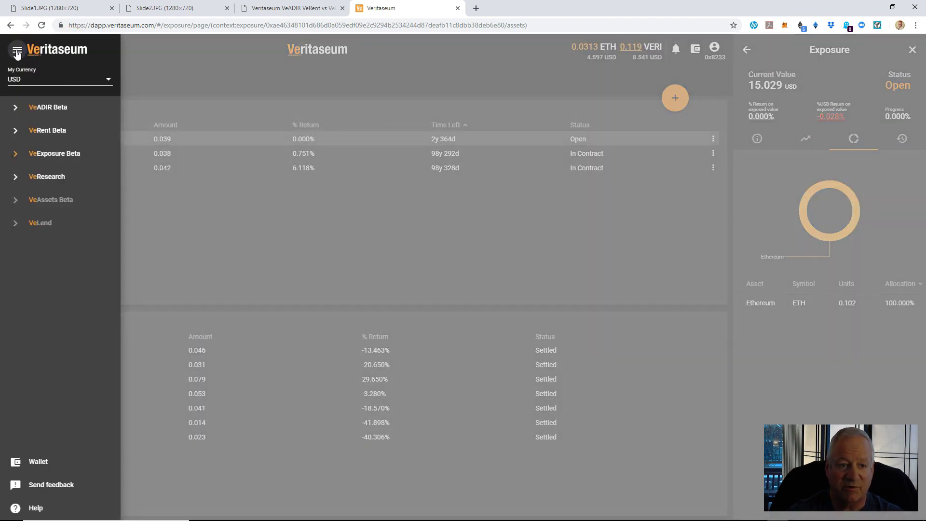
pyautogui.click(38, 104)
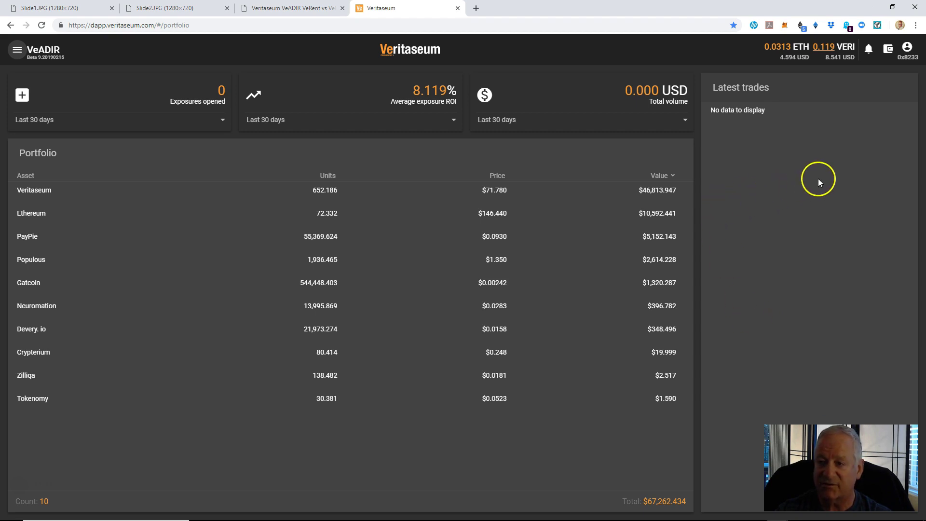
pyautogui.click(869, 51)
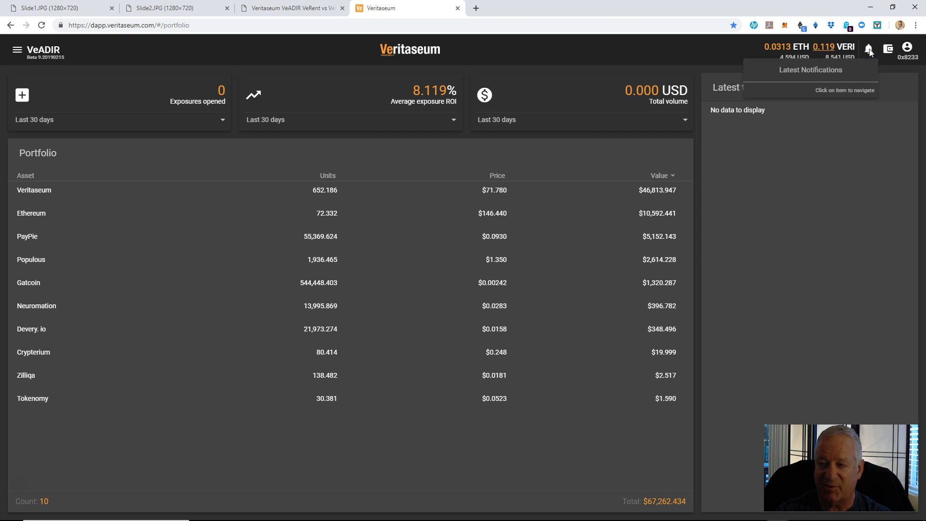
pyautogui.click(869, 51)
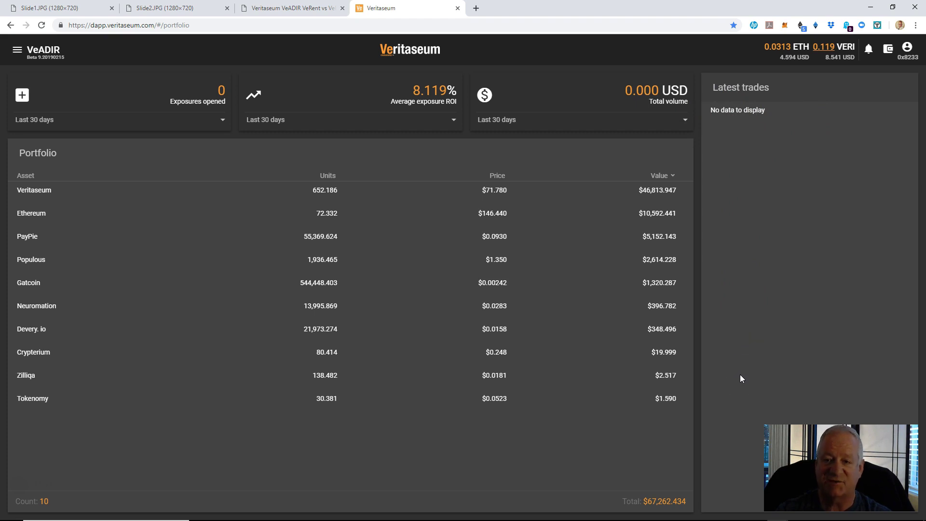
# Return to VeExposure and check the 0.039 VERI exposure's info, assets and timeline for collection of its funds.
pyautogui.click(18, 51)
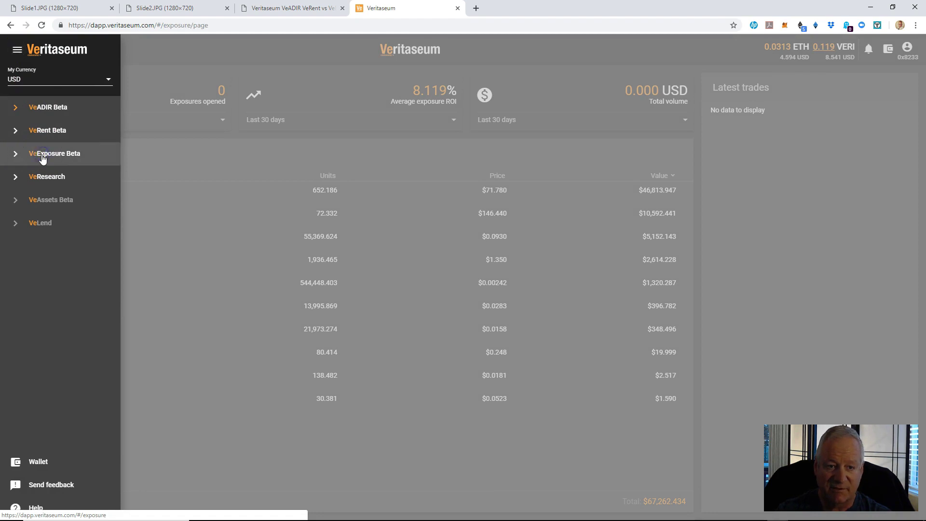
pyautogui.click(42, 154)
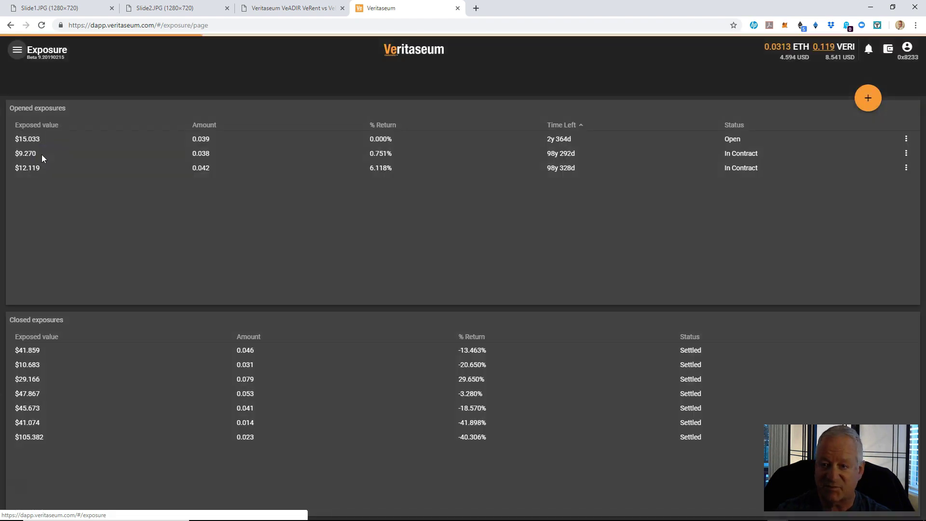
pyautogui.click(494, 138)
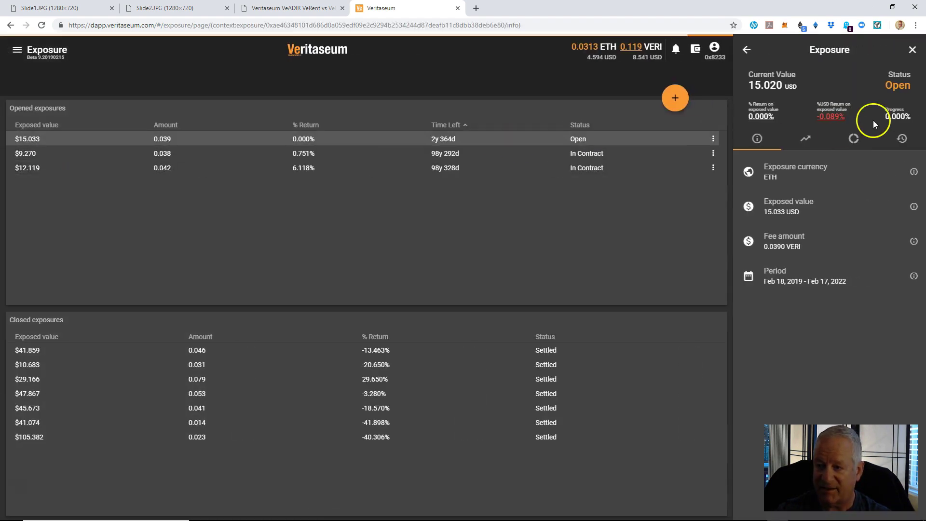
pyautogui.click(855, 140)
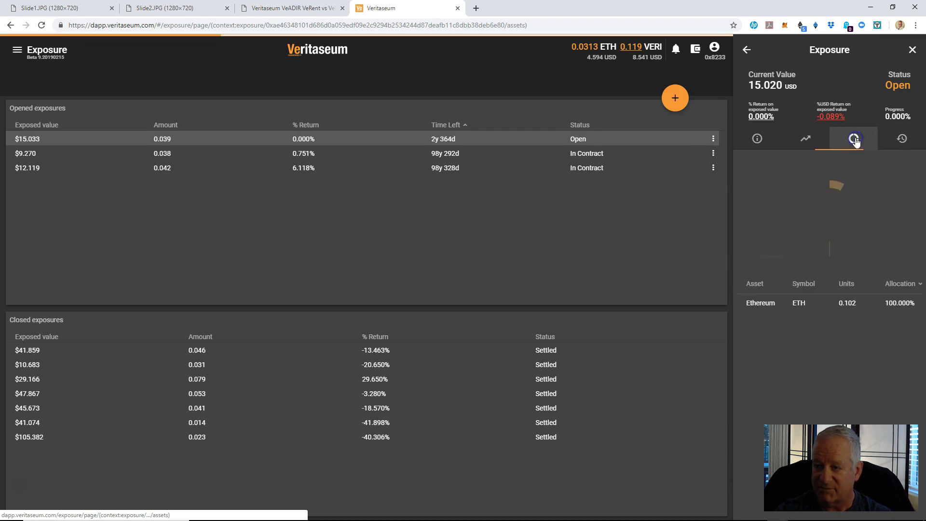
pyautogui.click(902, 142)
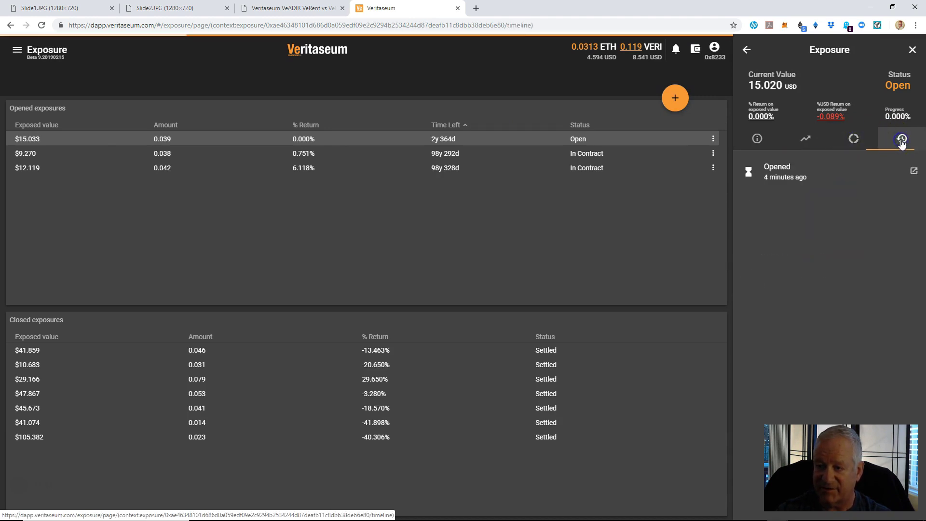
pyautogui.click(833, 227)
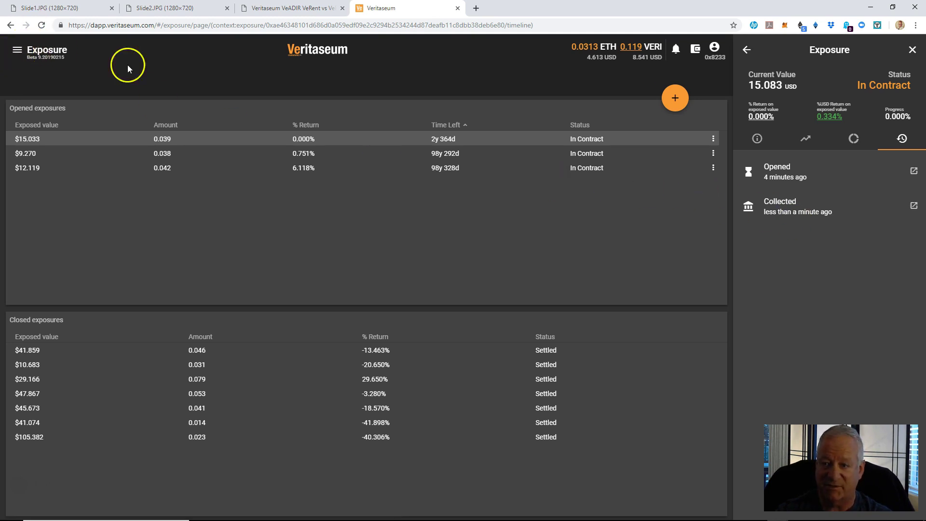
# Compare the asset allocations of the three opened exposures and the settled 0.023 exposure.
pyautogui.click(854, 140)
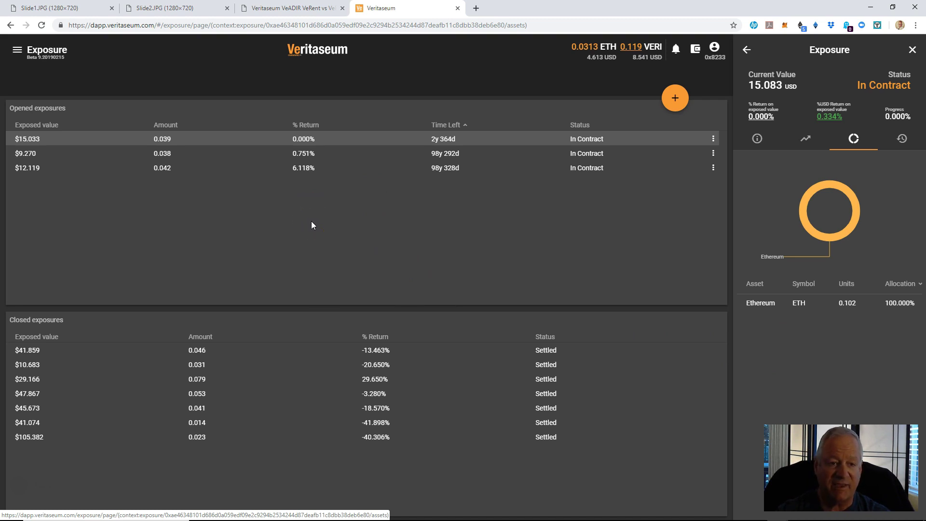
pyautogui.click(372, 151)
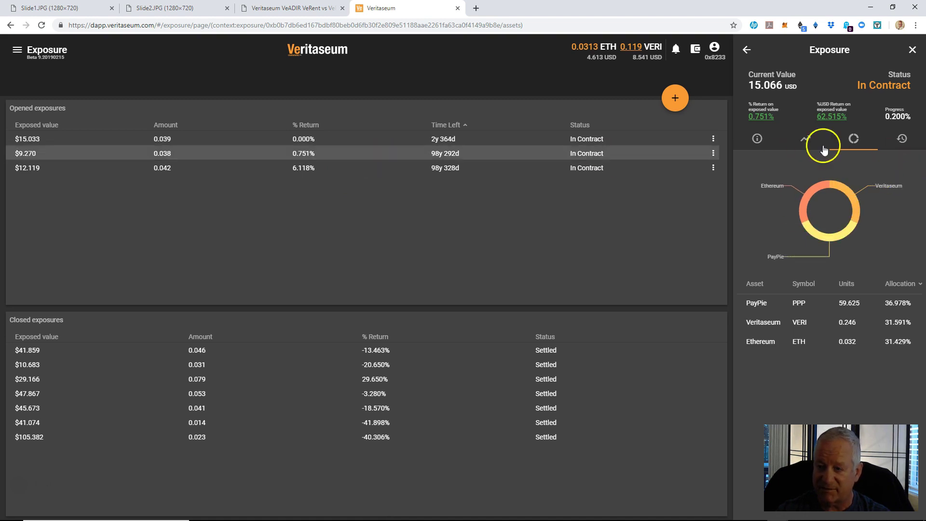
pyautogui.click(757, 139)
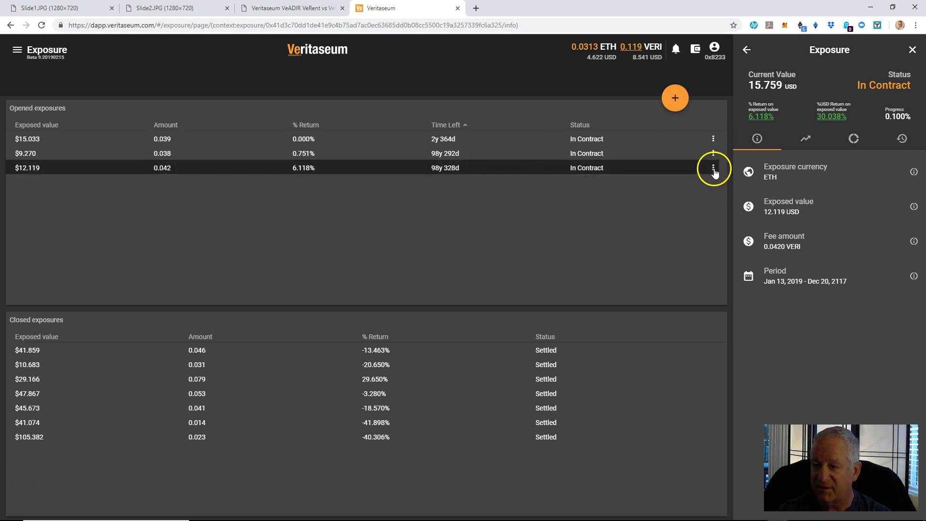
pyautogui.click(853, 141)
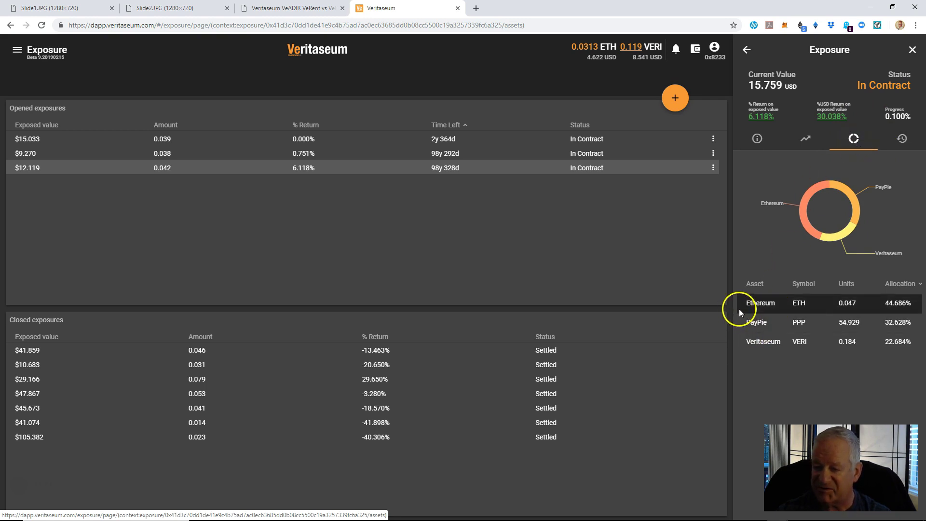
pyautogui.click(478, 155)
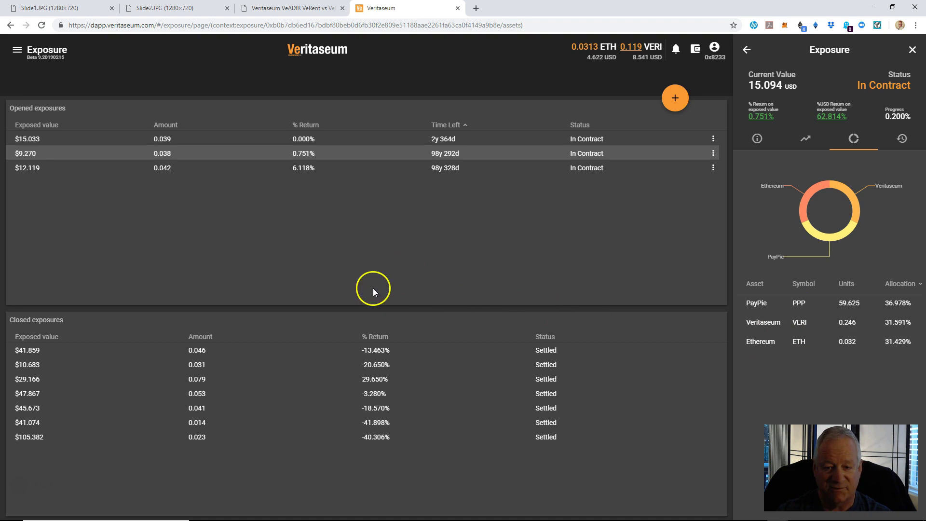
pyautogui.click(377, 436)
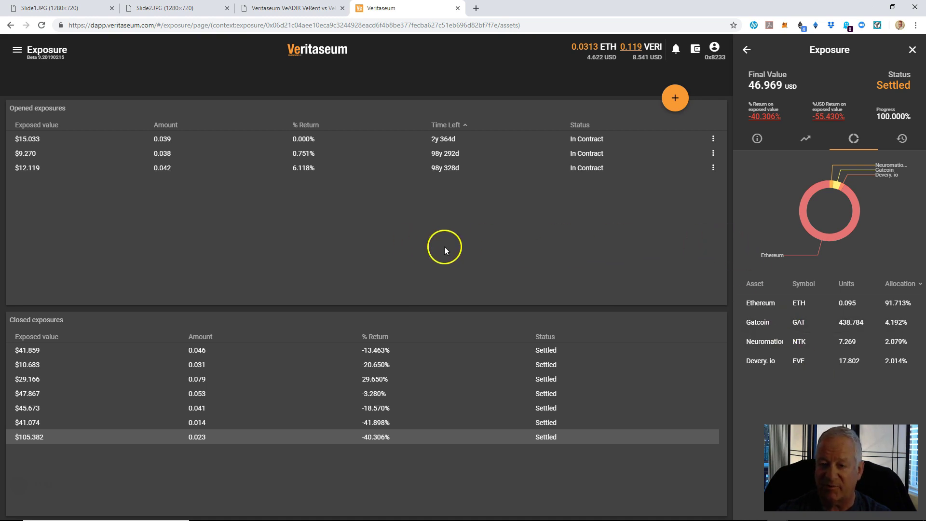
# Start closing the 0.042 VERI exposure, read the Wait for ETH strategy's terms, and return to the closing strategy choice.
pyautogui.click(310, 166)
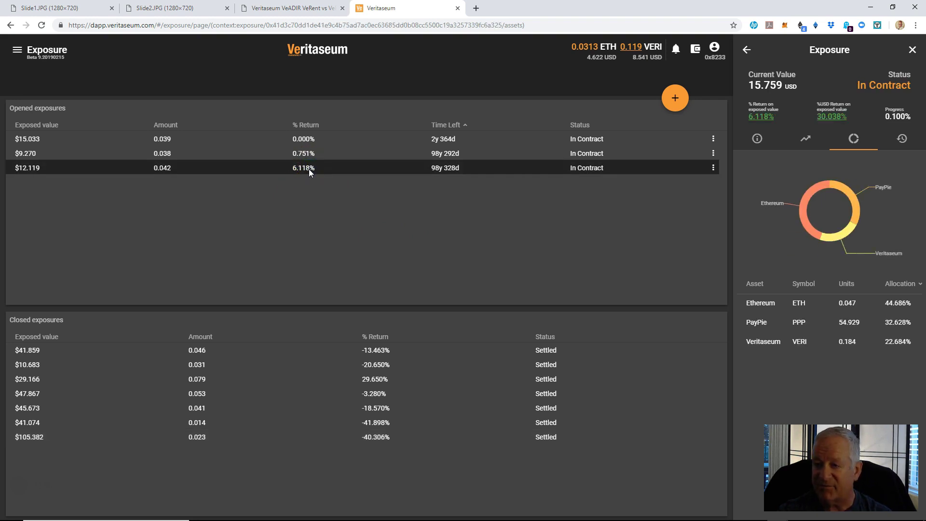
pyautogui.click(757, 139)
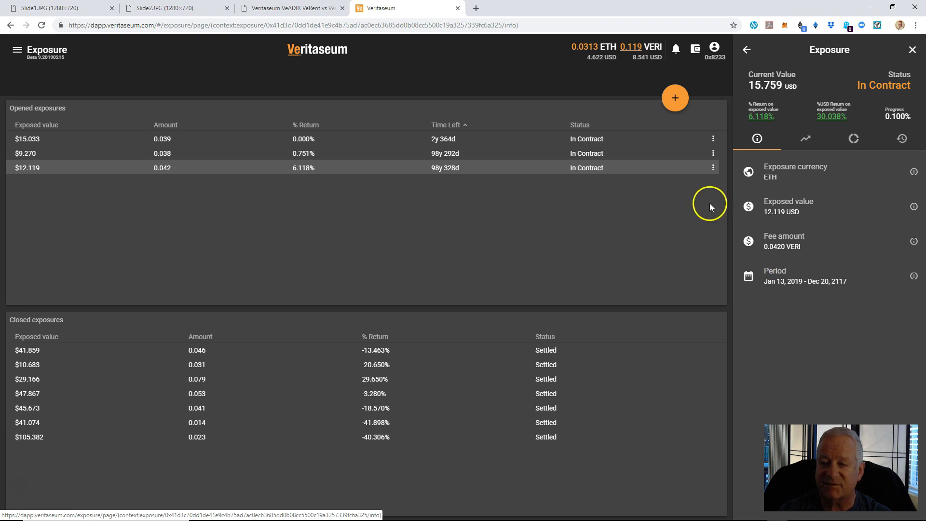
pyautogui.click(714, 167)
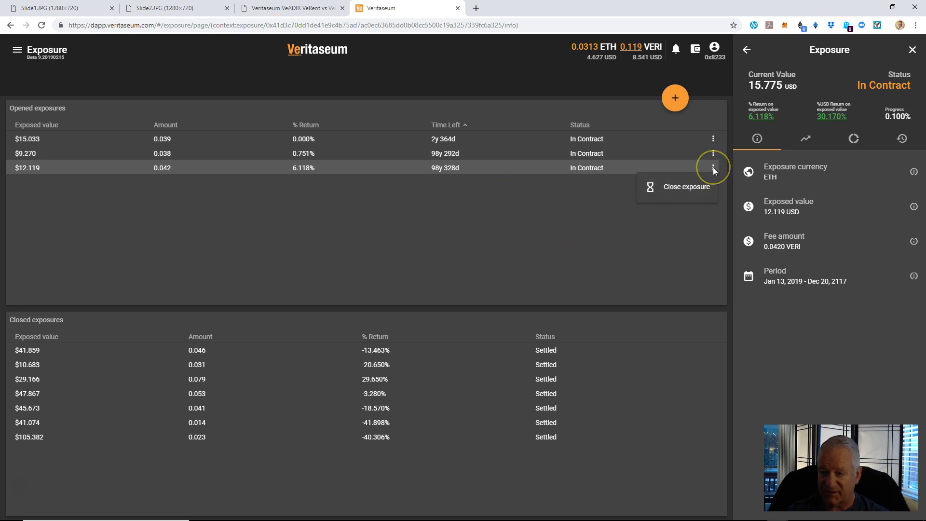
pyautogui.click(687, 188)
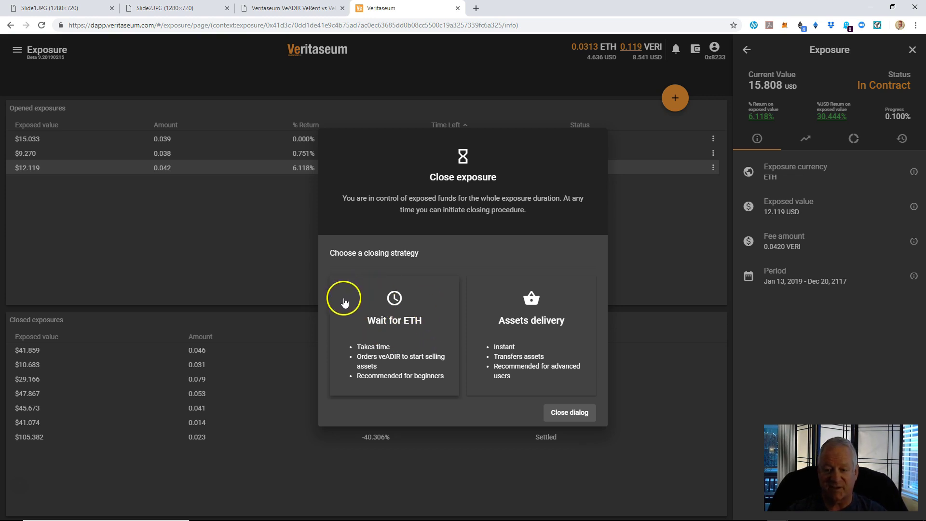
pyautogui.click(393, 308)
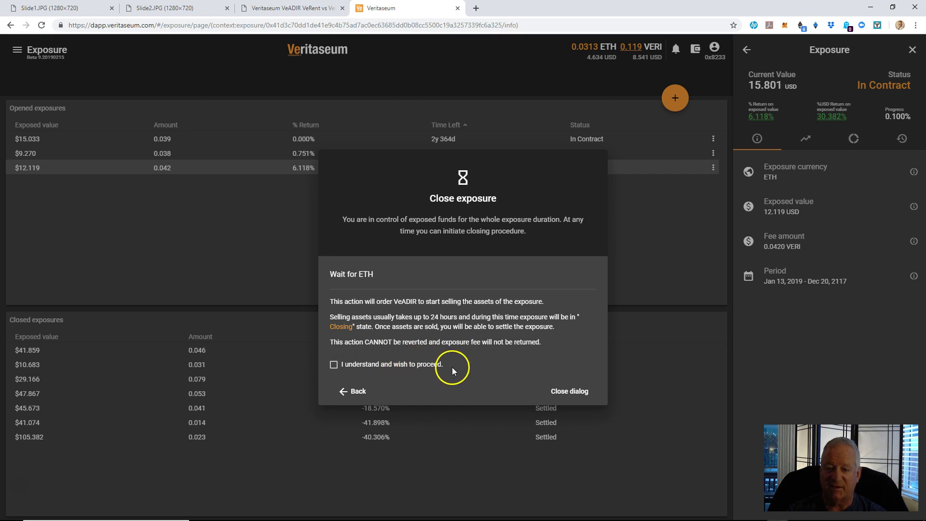
pyautogui.click(342, 392)
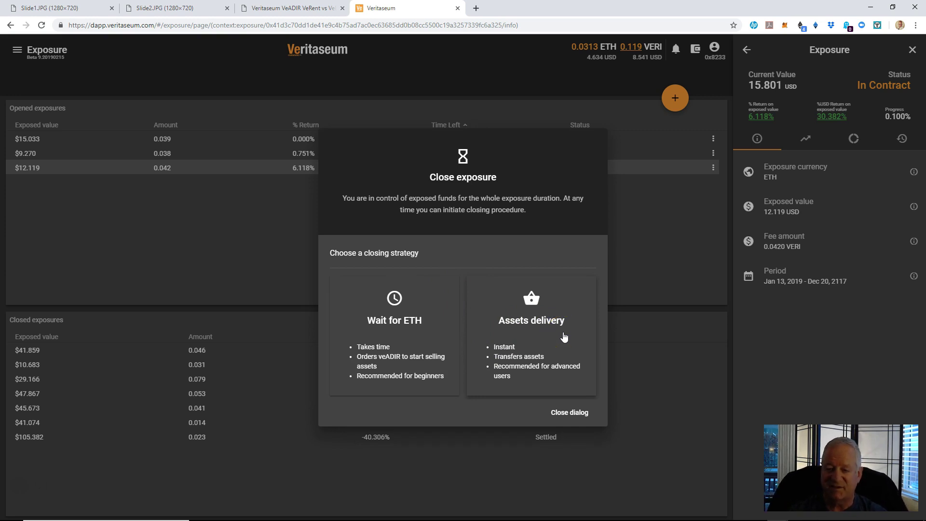
# Choose the Assets delivery closing strategy for the 0.042 VERI exposure and review its terms and the list of assets to deliver.
pyautogui.click(558, 342)
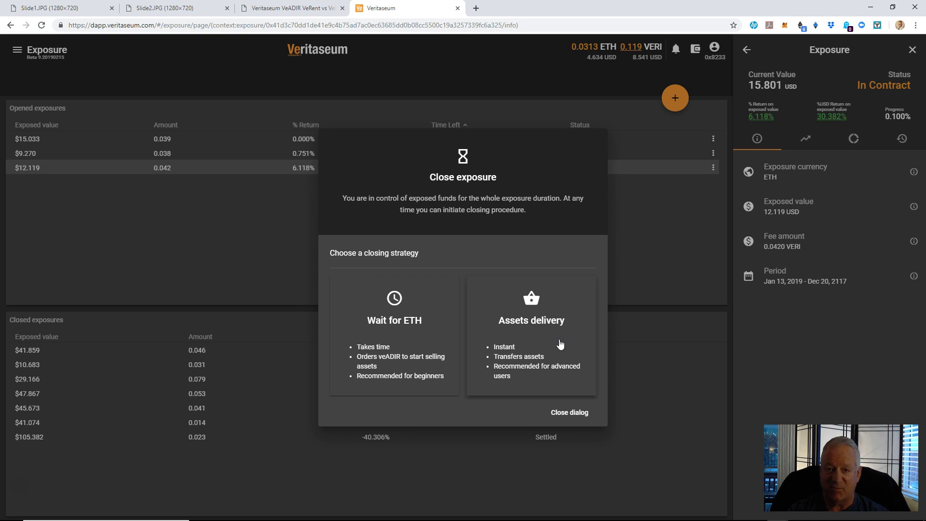
pyautogui.click(560, 341)
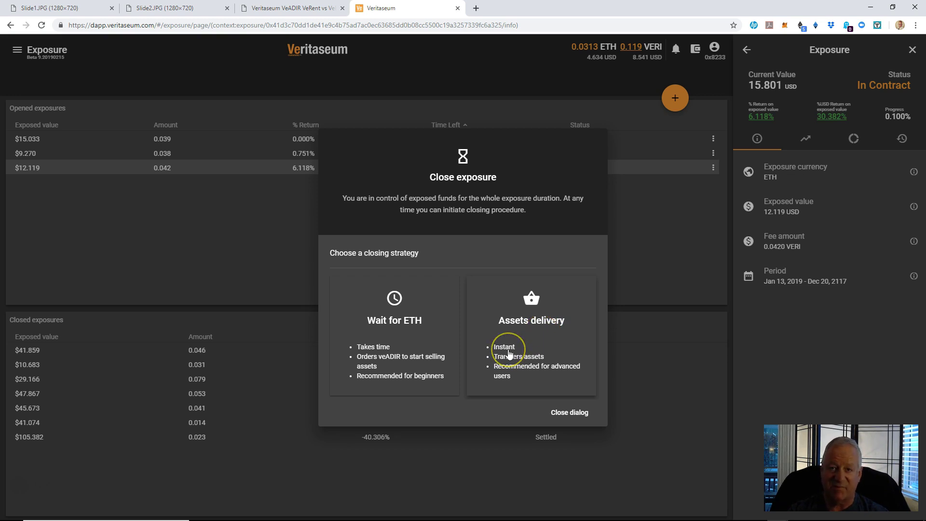
pyautogui.click(531, 340)
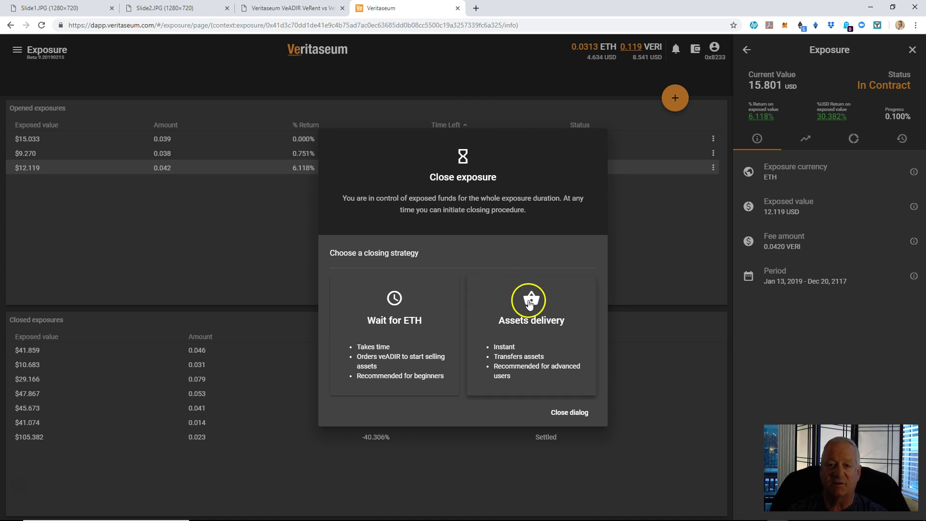
pyautogui.click(574, 310)
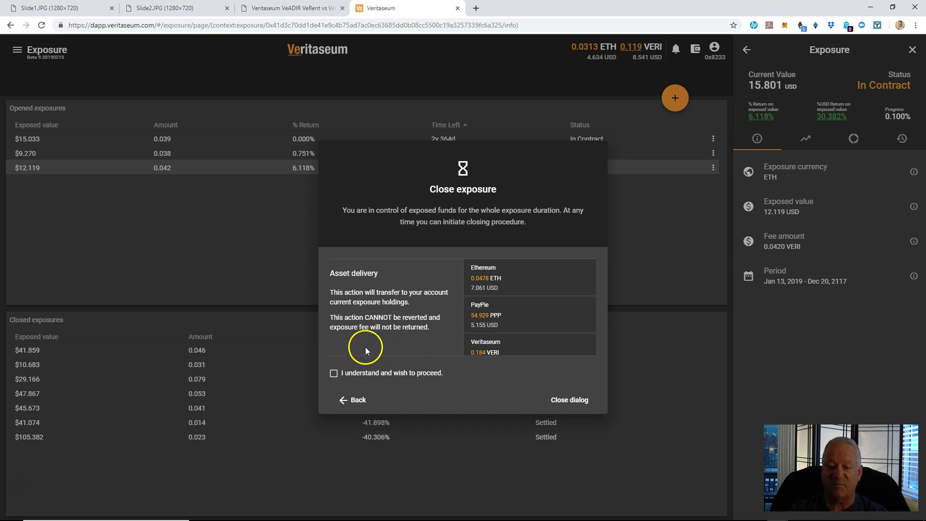
pyautogui.moveTo(591, 273); pyautogui.dragTo(589, 295)
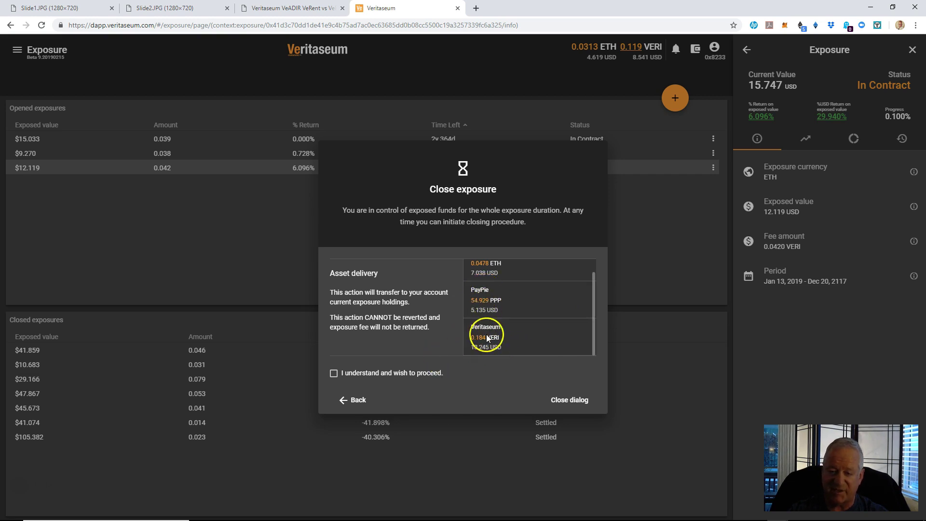
# Acknowledge the asset delivery terms and continue with closing the exposure.
pyautogui.click(333, 373)
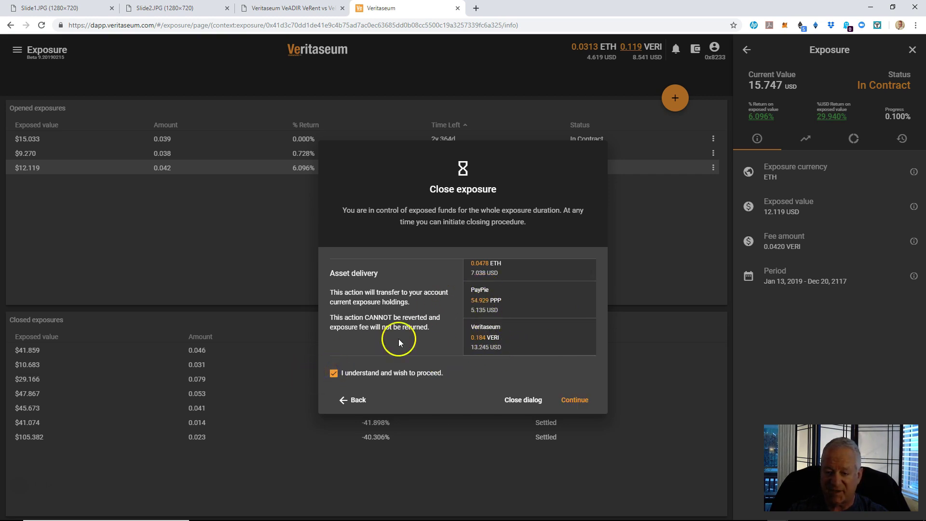
pyautogui.click(573, 403)
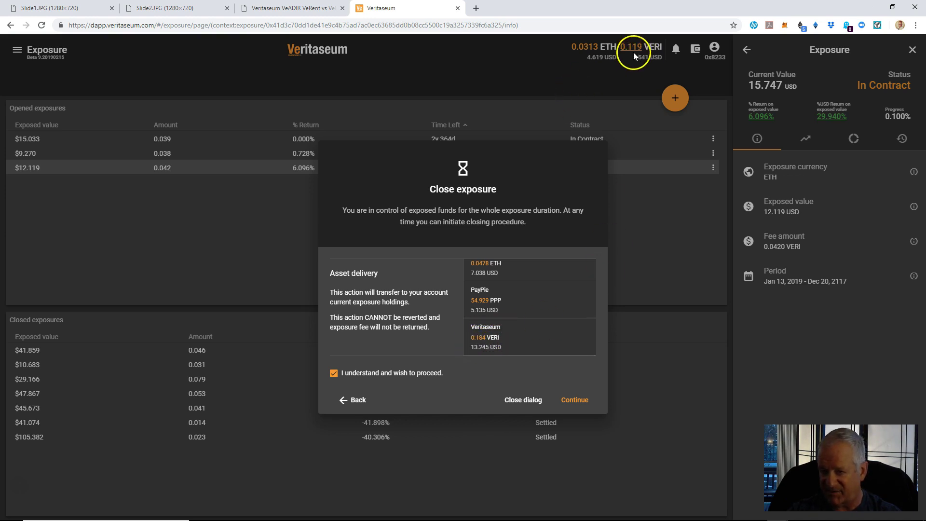
pyautogui.click(573, 403)
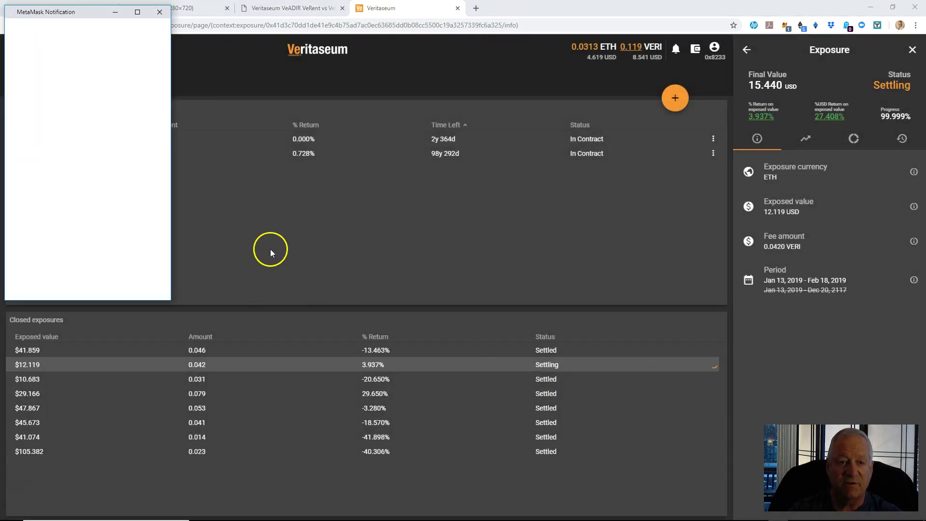
# Check the settling exposure's timeline and confirm the asset delivery transaction in MetaMask.
pyautogui.moveTo(103, 12); pyautogui.dragTo(403, 13)
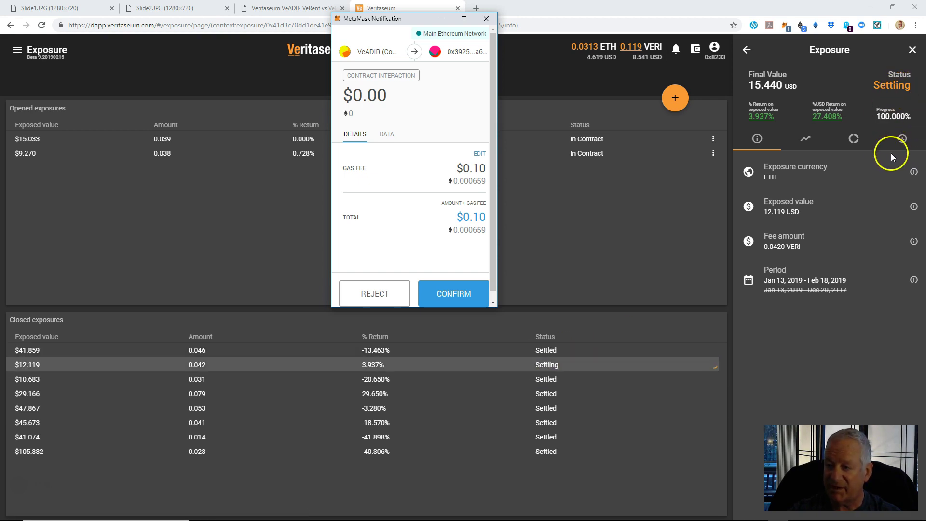
pyautogui.click(901, 139)
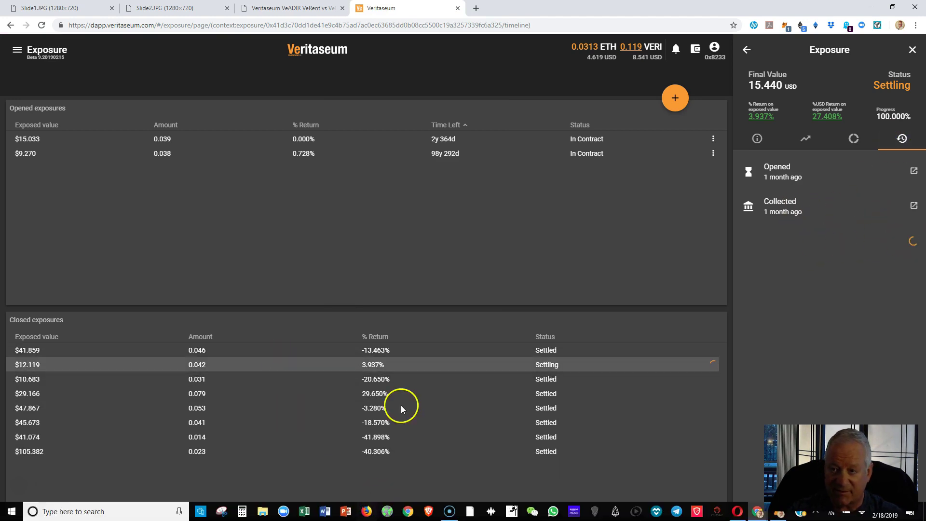
pyautogui.hotkey('alt', 'Tab')
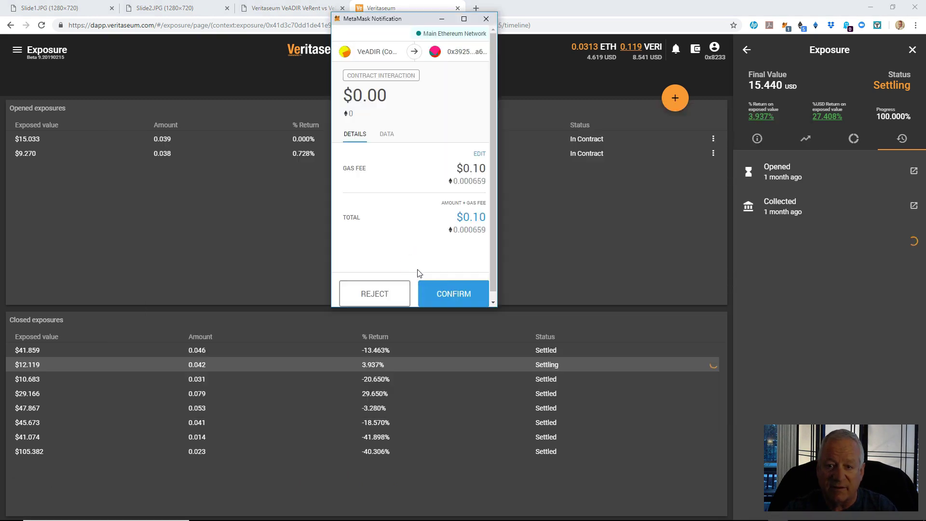
pyautogui.moveTo(416, 19); pyautogui.dragTo(475, 162)
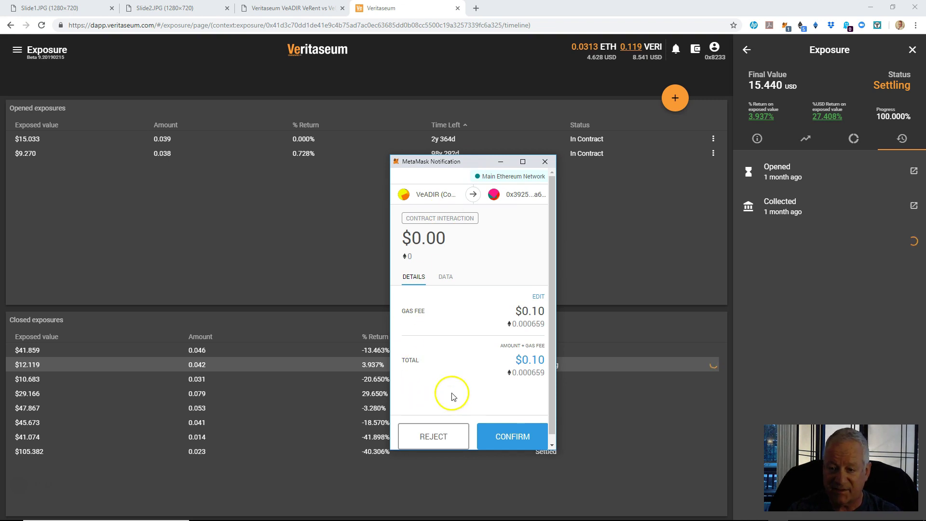
pyautogui.click(501, 439)
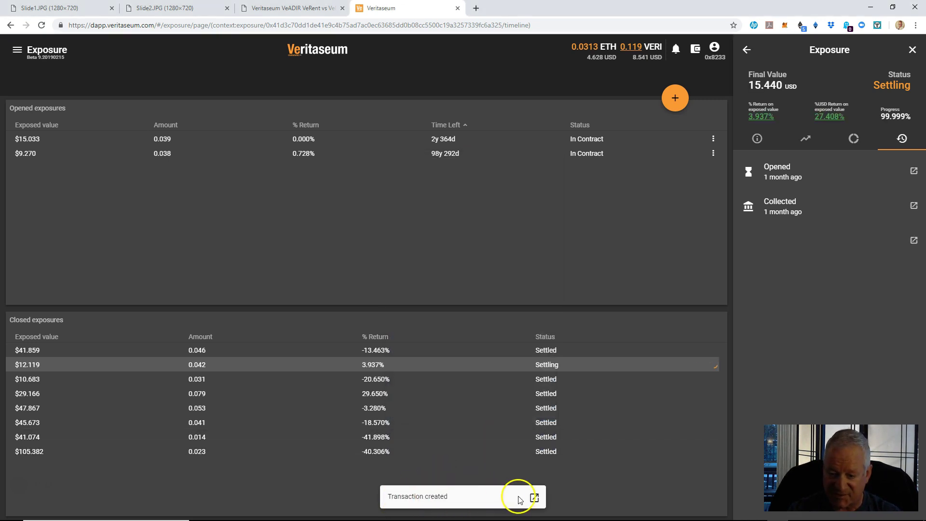
# View the transaction in the block explorer, then return to Veritaseum and check the settling exposure's timeline and info.
pyautogui.click(534, 498)
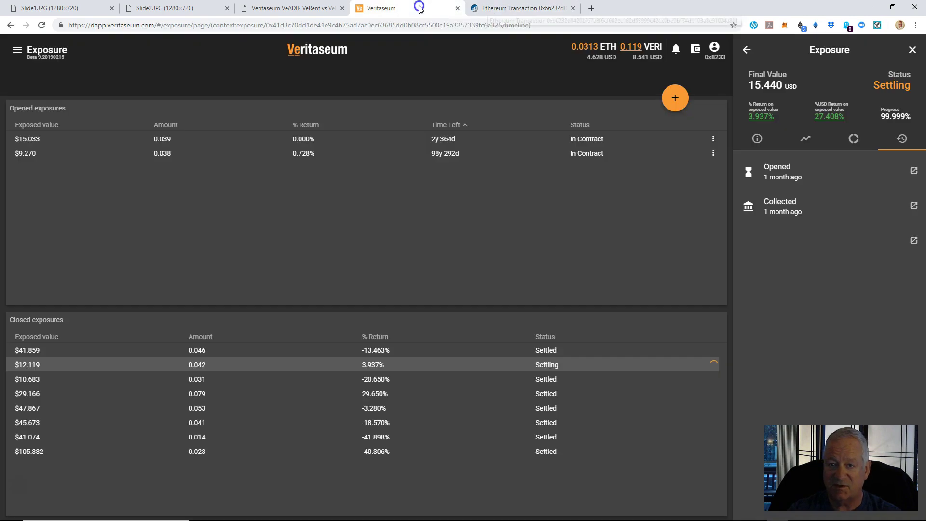
pyautogui.click(418, 8)
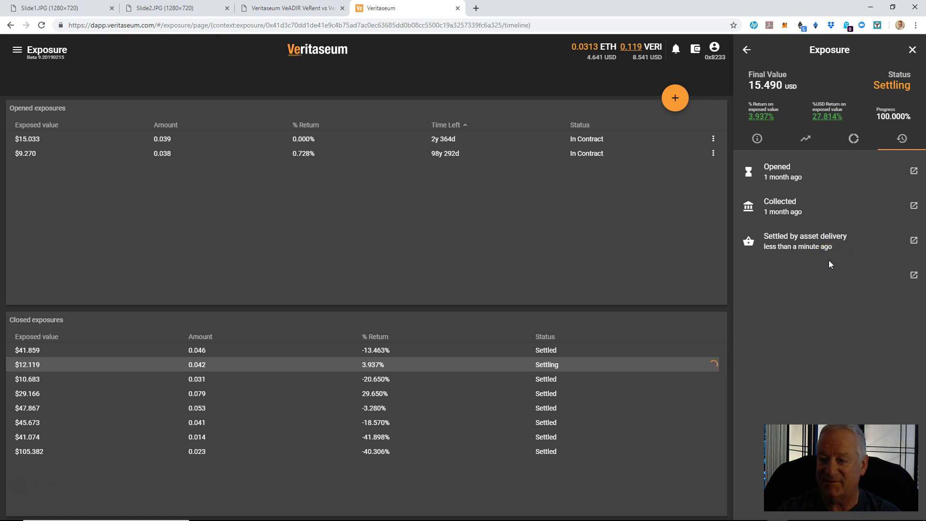
pyautogui.click(754, 139)
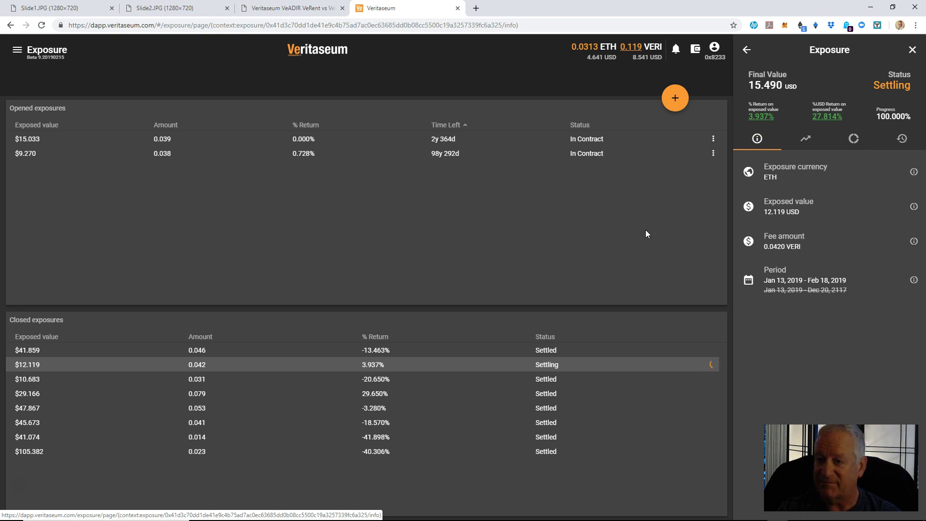
pyautogui.click(534, 220)
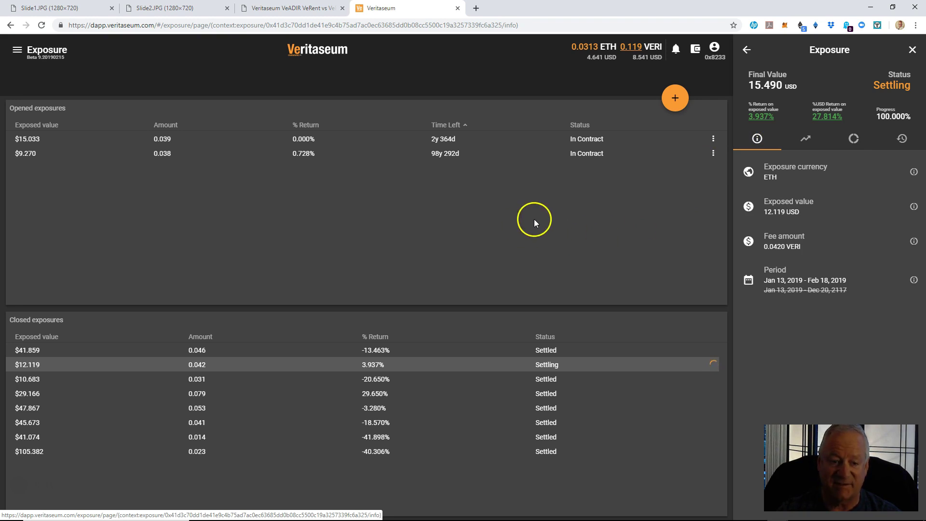
# Reload the exposure page to update the settlement status and balances, and check the latest notifications.
pyautogui.click(42, 25)
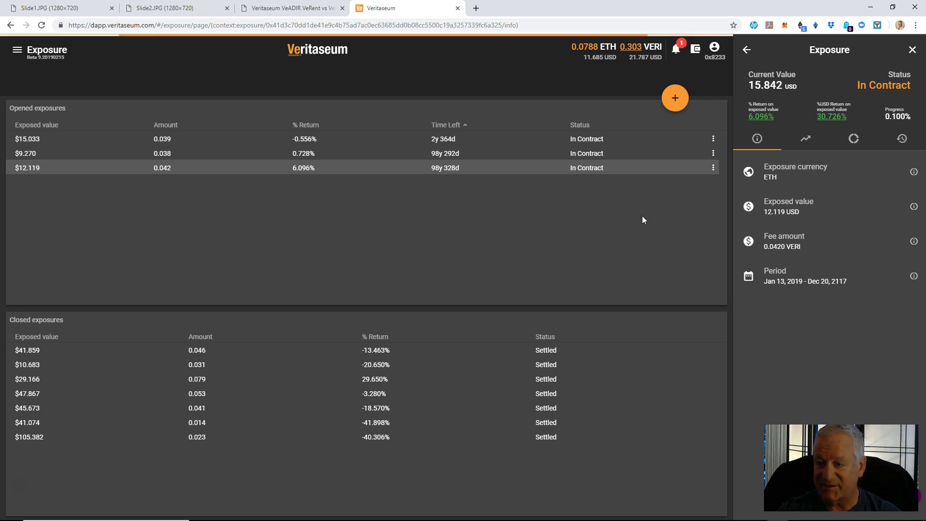
pyautogui.click(676, 50)
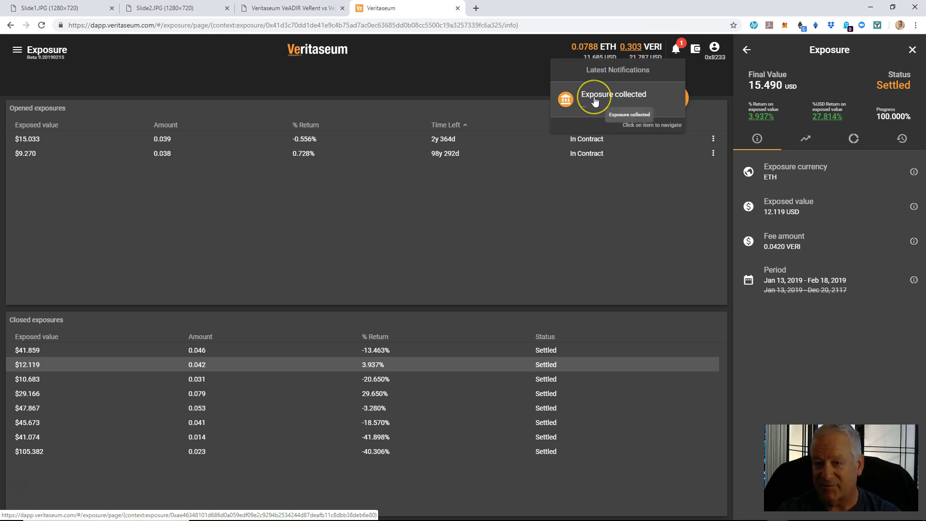
pyautogui.click(175, 88)
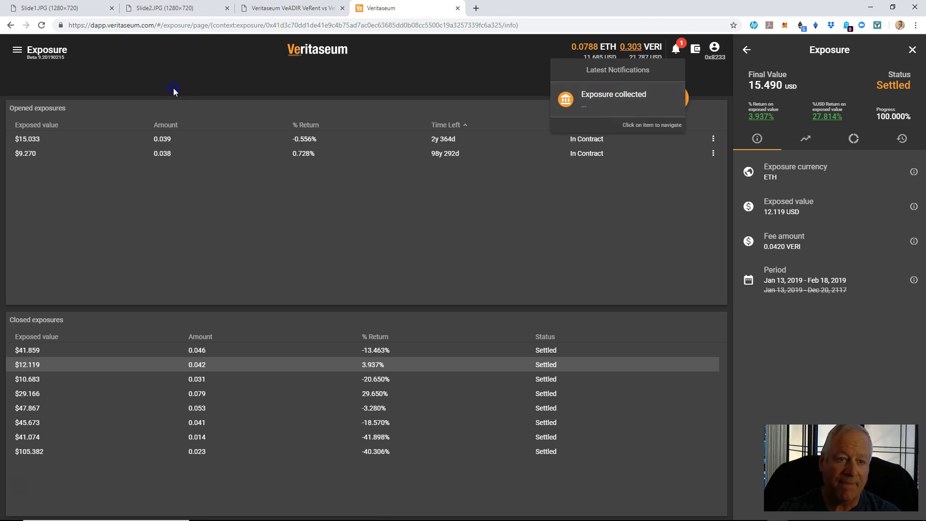
# Go to VeADIR and check its portfolio and latest trades for the delivered assets.
pyautogui.click(17, 52)
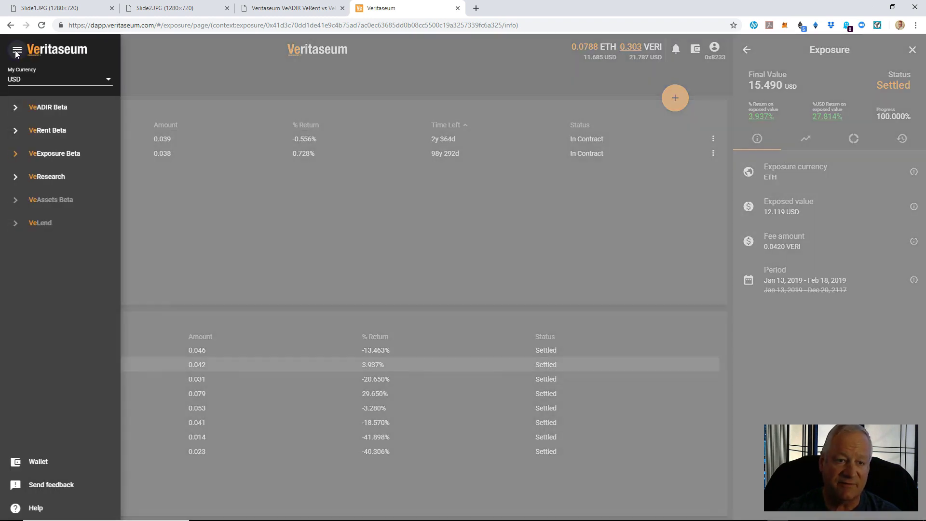
pyautogui.click(16, 51)
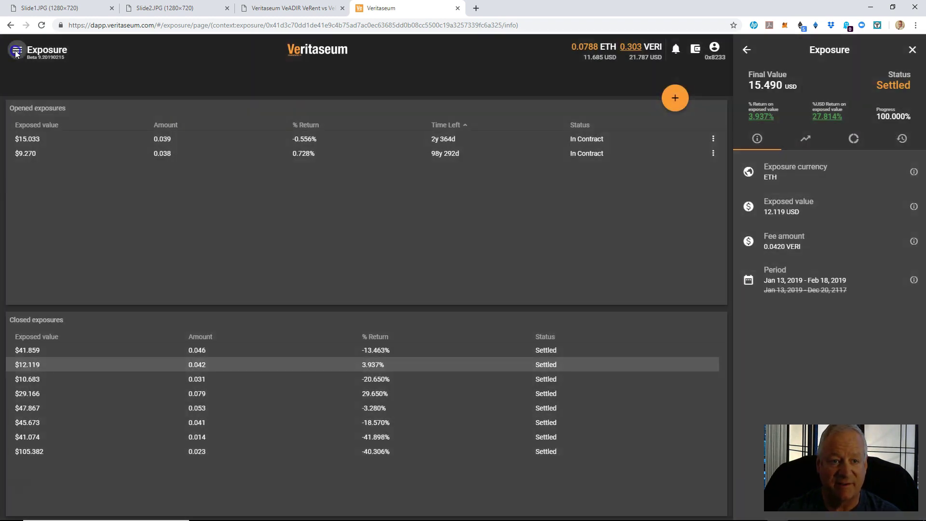
pyautogui.click(17, 51)
pyautogui.click(49, 111)
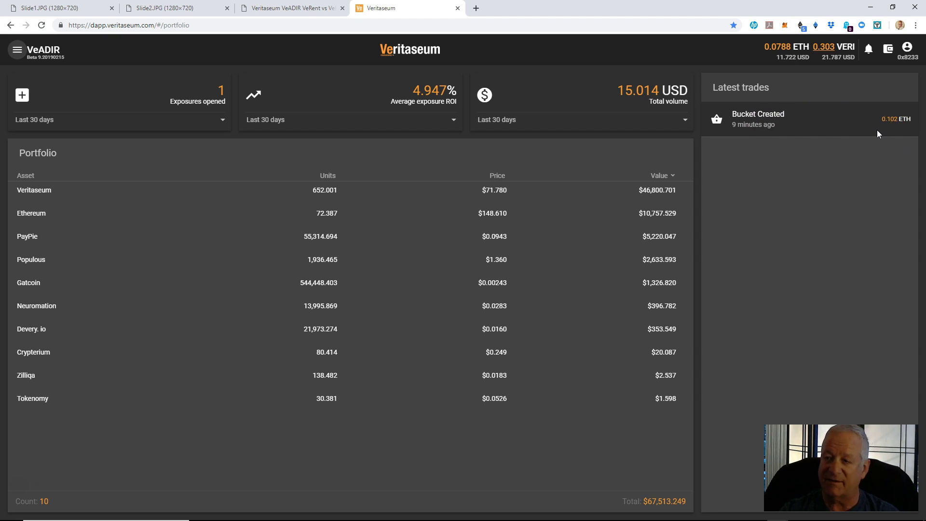
pyautogui.click(823, 130)
pyautogui.click(891, 127)
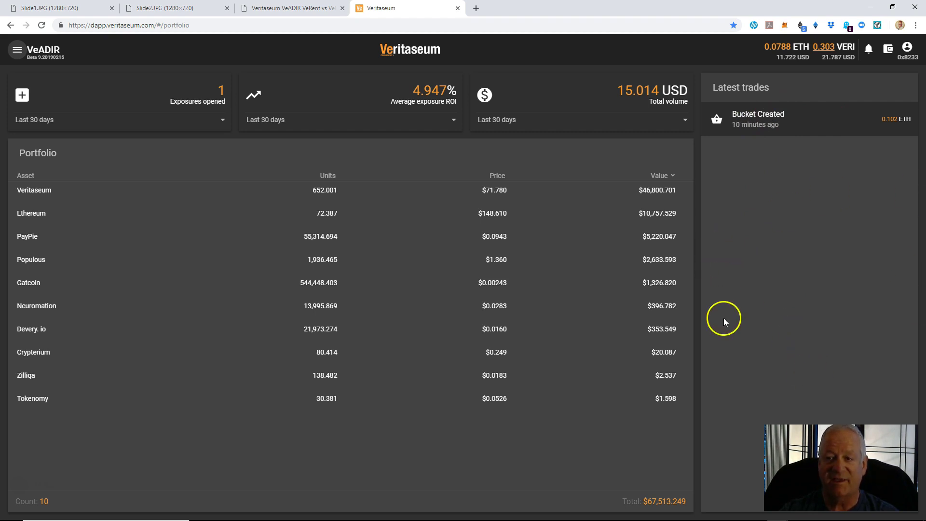
# Return to VeExposure and check the lists of opened and closed exposures.
pyautogui.click(16, 49)
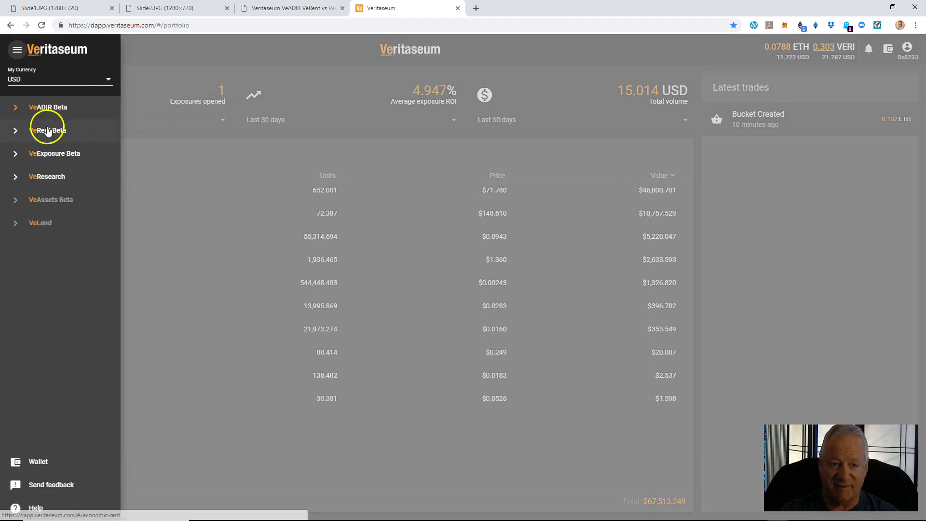
pyautogui.click(54, 155)
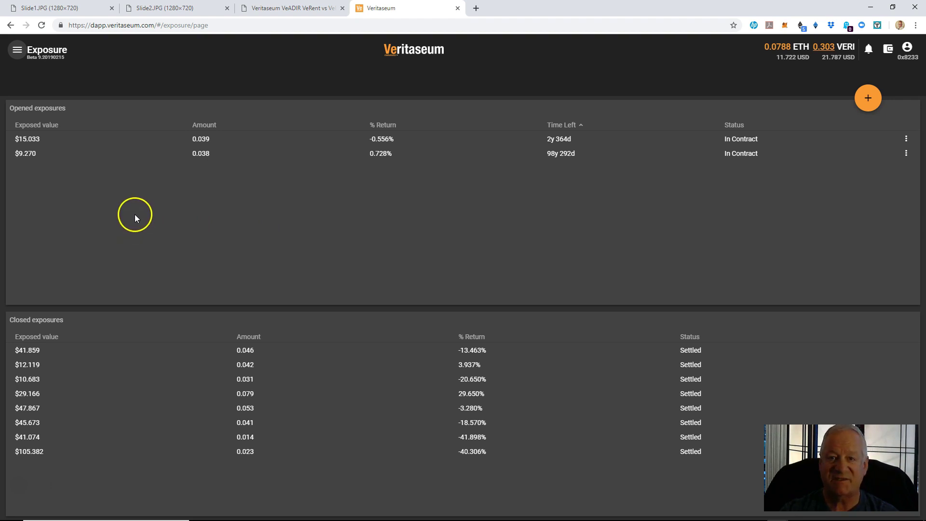
pyautogui.click(15, 485)
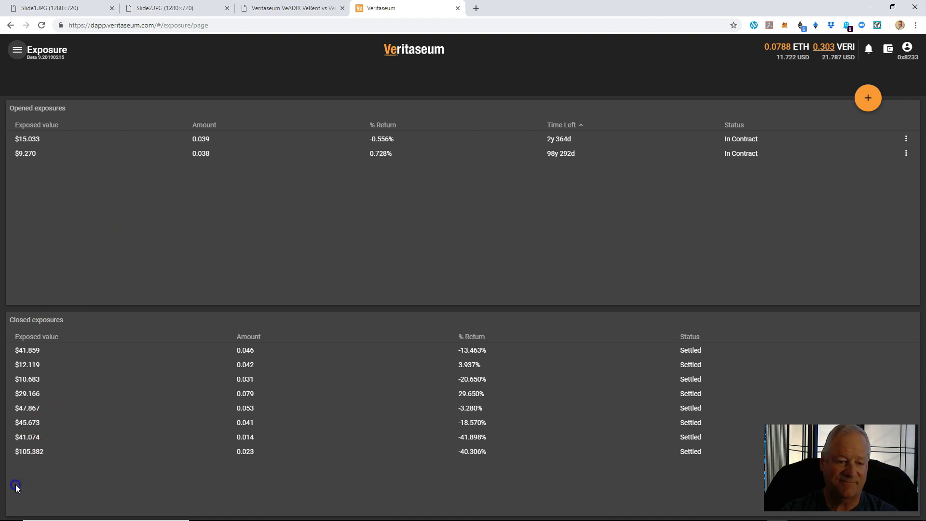